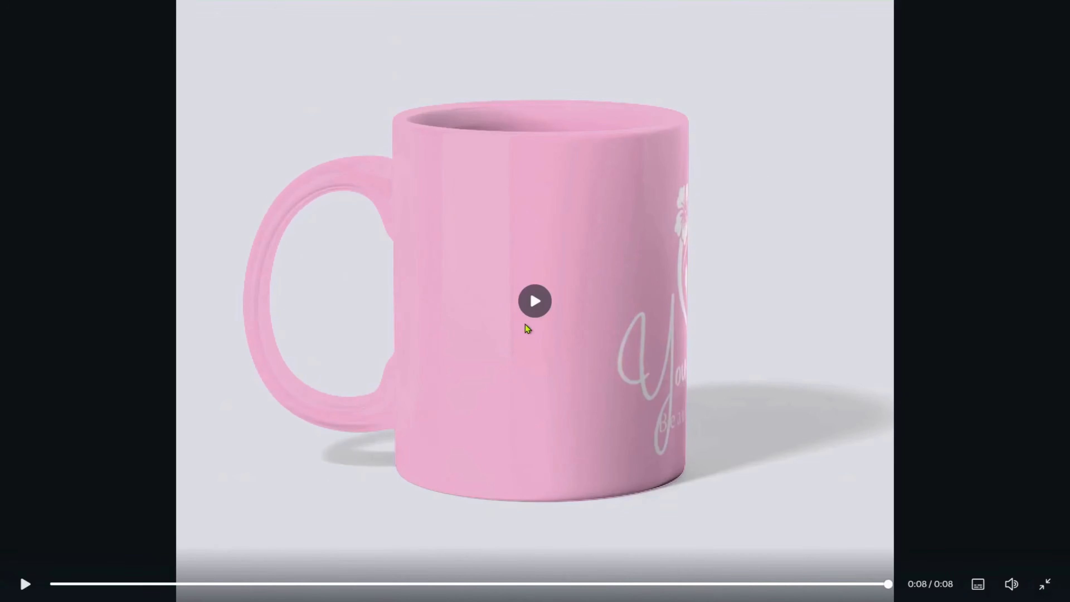
Preview the pink mug mockup video and close the preview.
left_click(536, 302)
left_click(542, 311)
key("Escape")
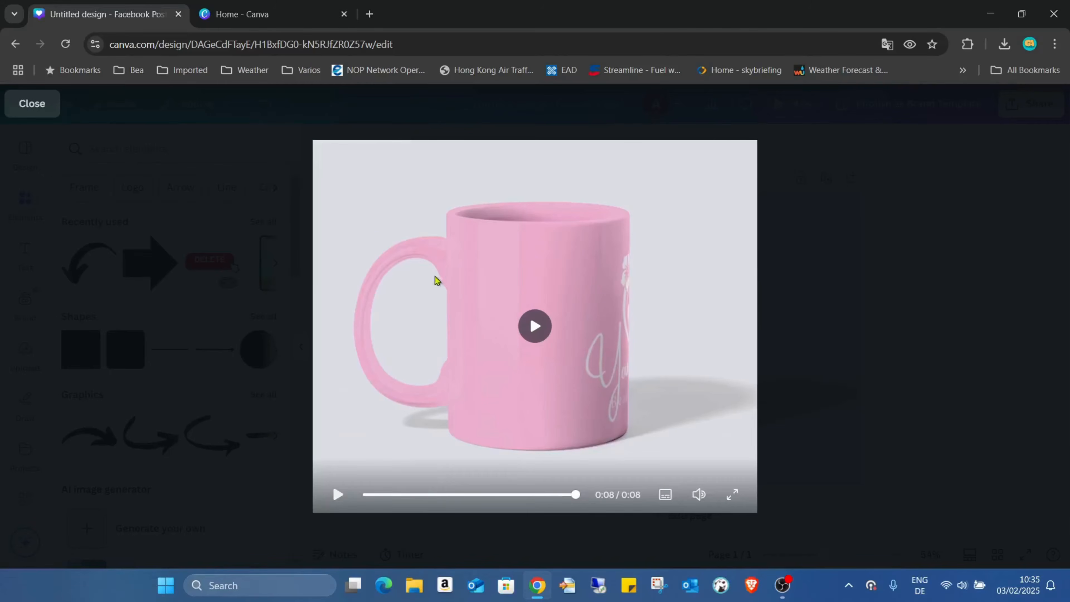
left_click(38, 110)
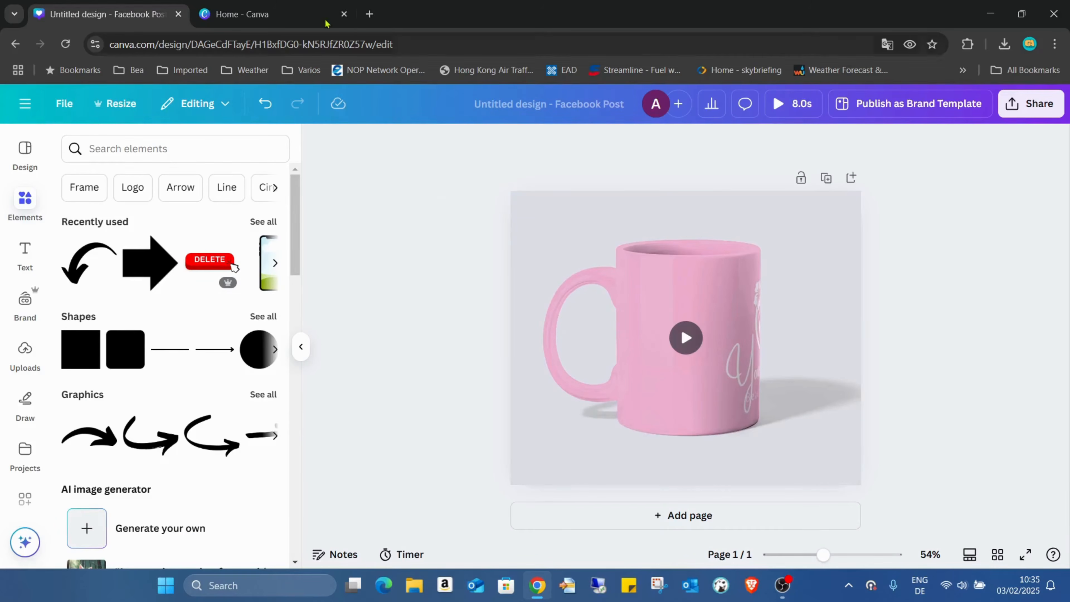
Start a new Instagram Post (4:5) social media design from the Canva home page.
left_click(293, 6)
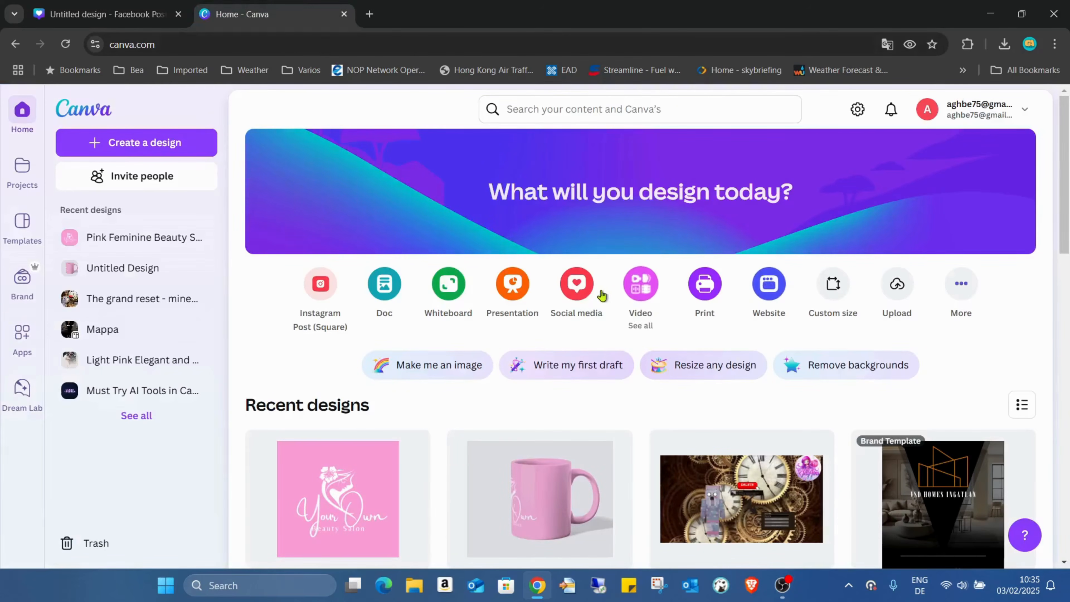
left_click(584, 286)
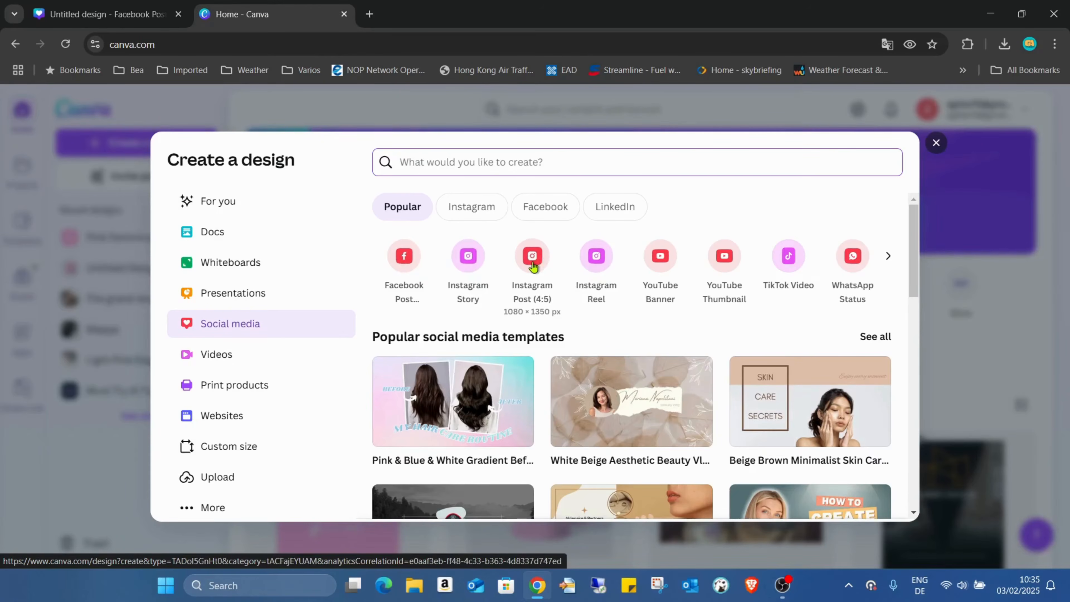
left_click(533, 260)
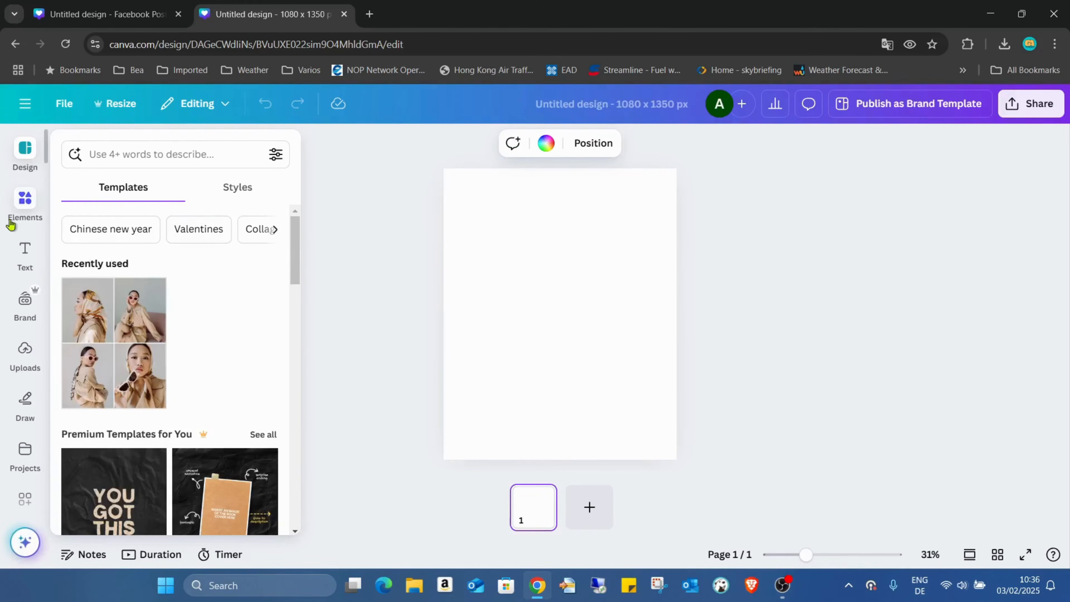
Add the uploaded pink 'Your Own' beauty salon logo image to the page.
left_click(37, 362)
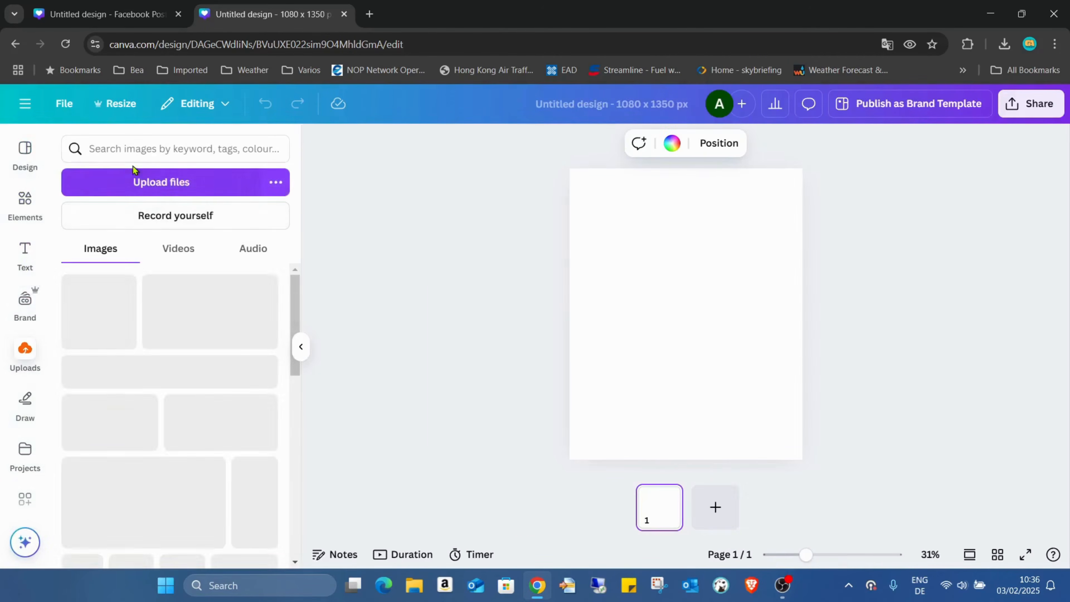
left_click(123, 335)
left_click(840, 248)
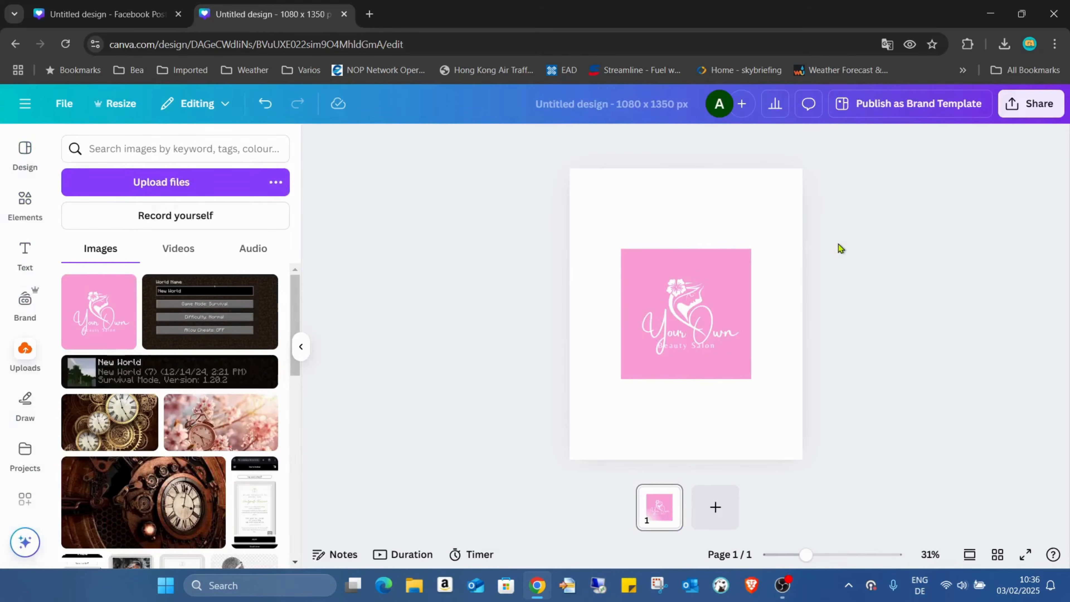
Search the apps for mockups and open the Mockups app.
left_click(771, 235)
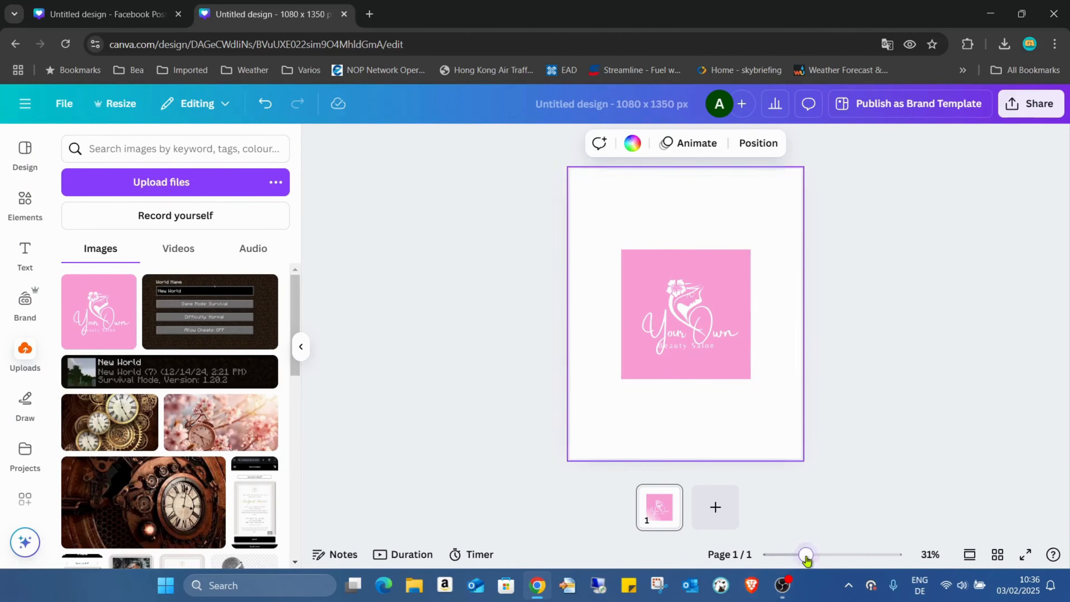
left_click_drag(807, 556, 812, 556)
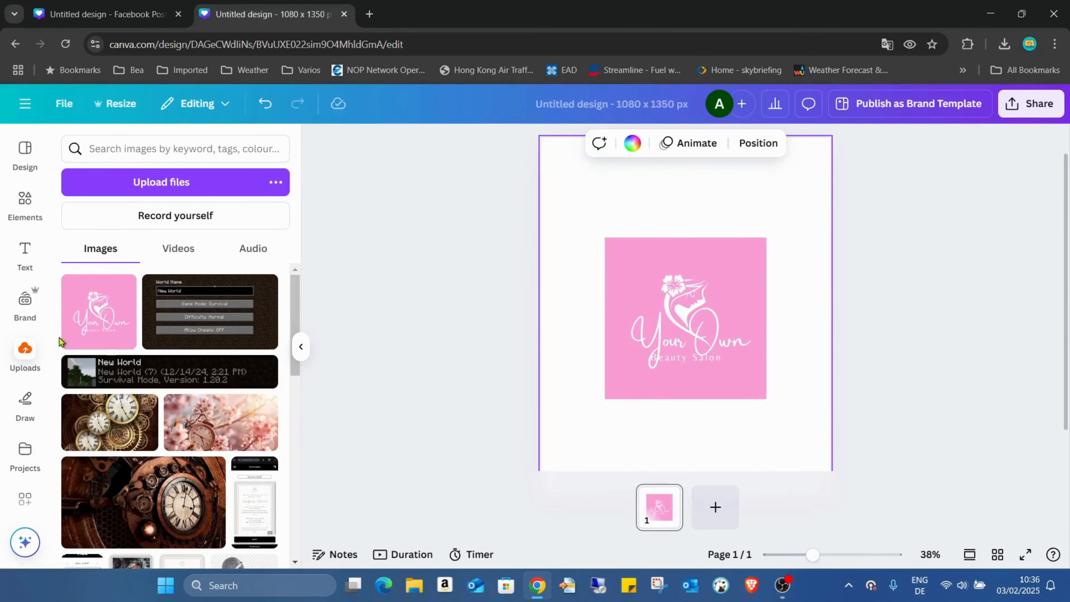
scroll(64, 337, "down", 3)
scroll(38, 303, "down", 3)
left_click(29, 380)
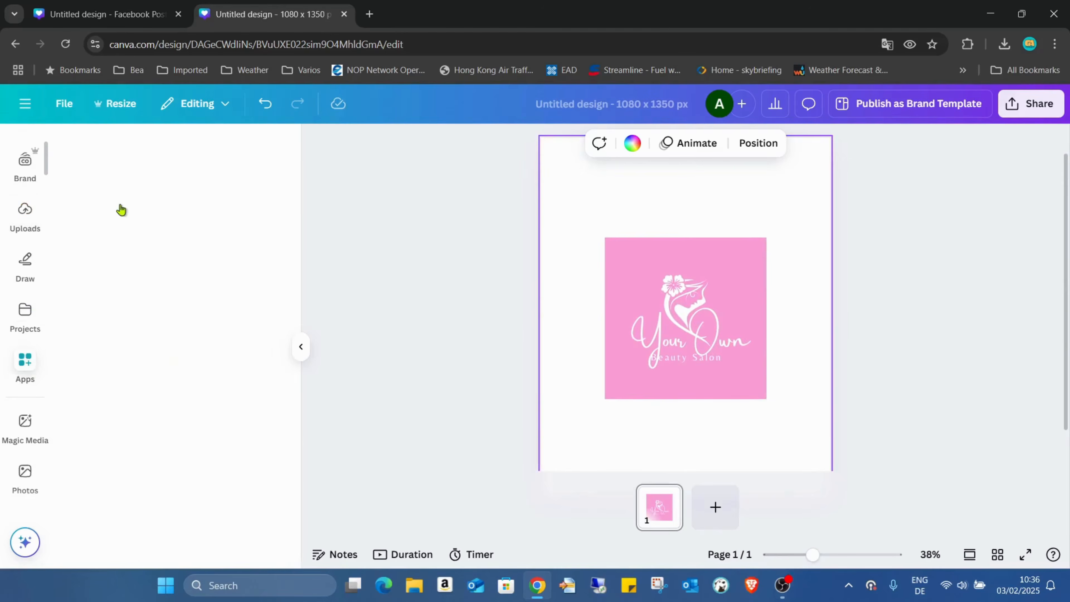
left_click(219, 150)
type("m")
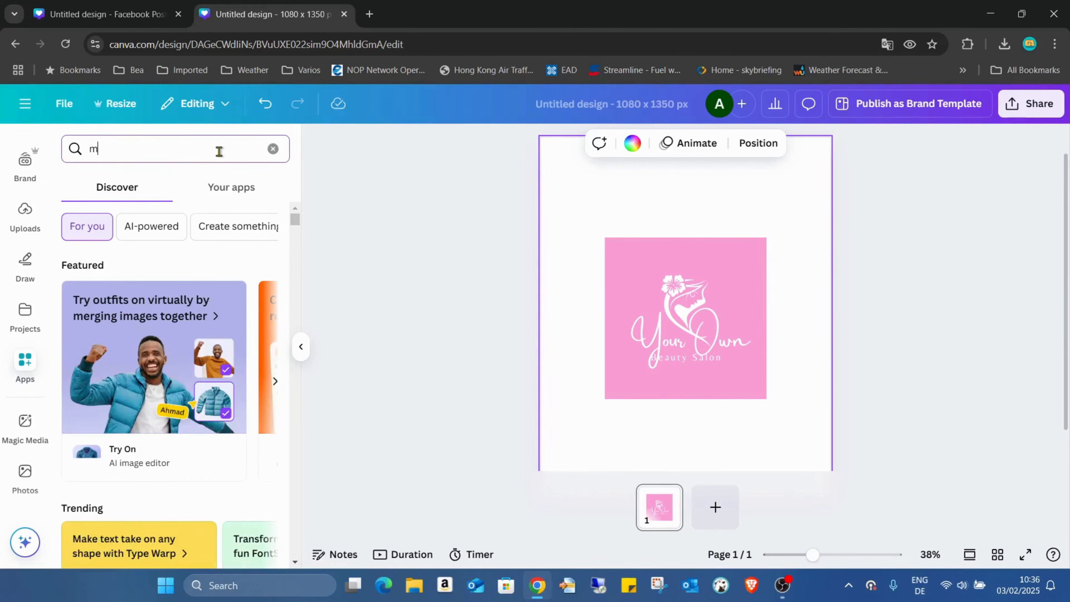
type("ockups")
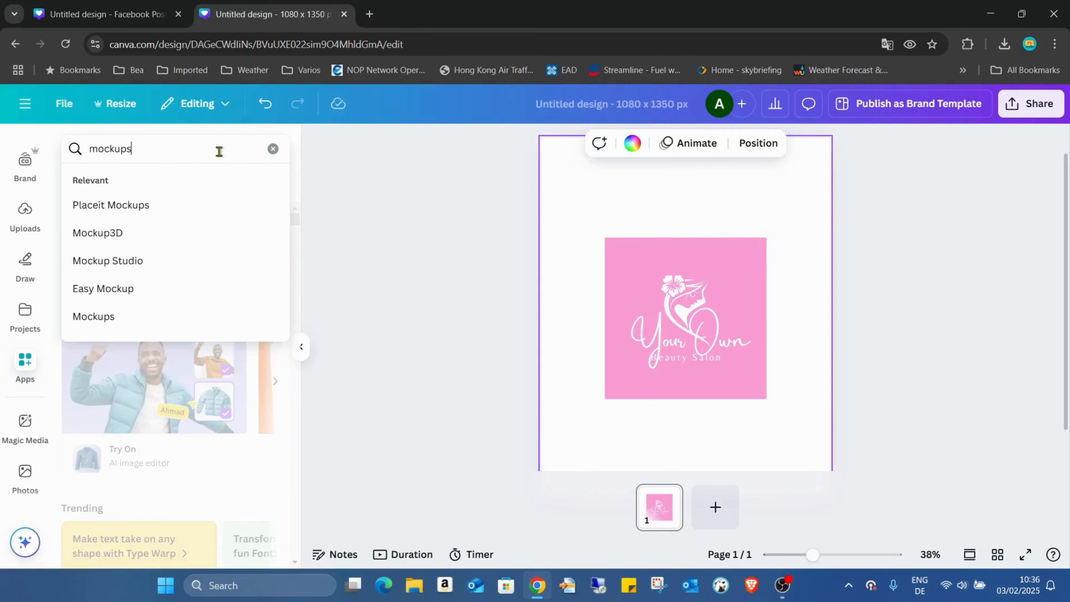
key("Return")
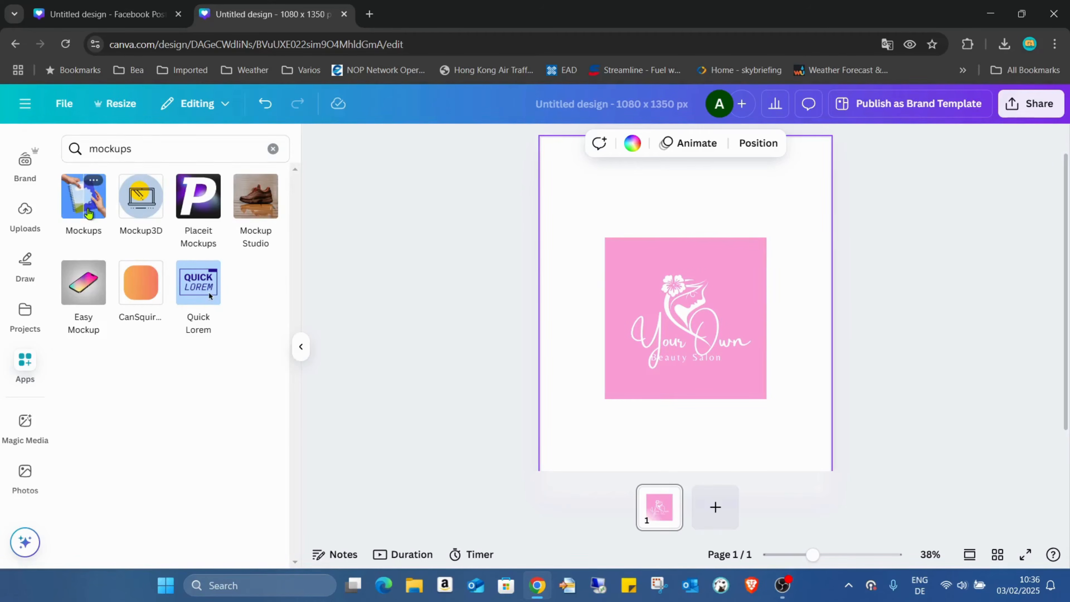
left_click(88, 208)
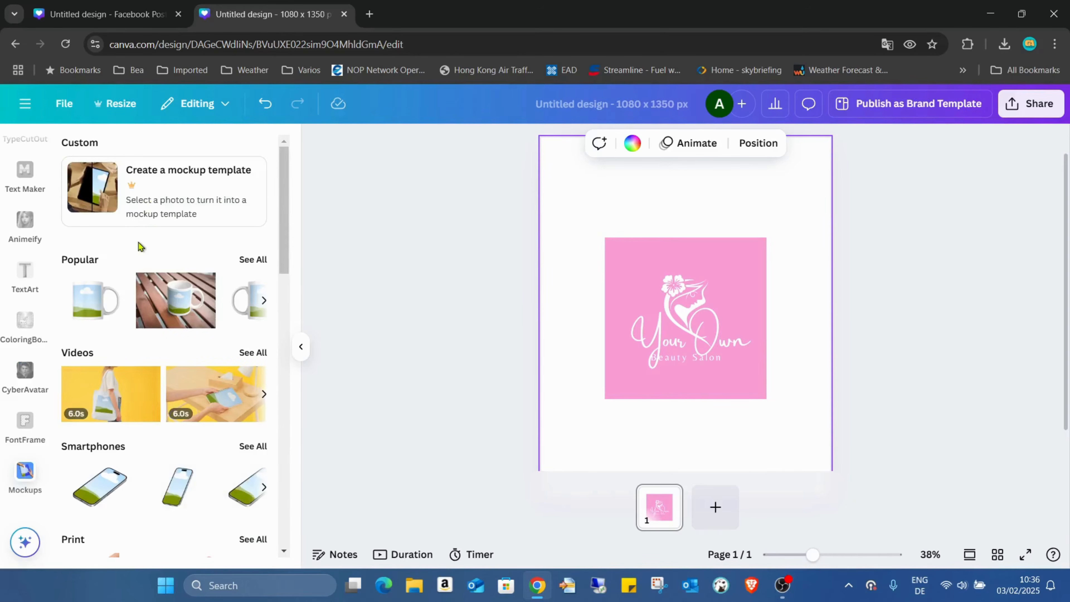
Browse the mockup categories available in the Mockups app.
scroll(151, 258, "down", 2)
scroll(166, 246, "up", 2)
scroll(237, 278, "down", 4)
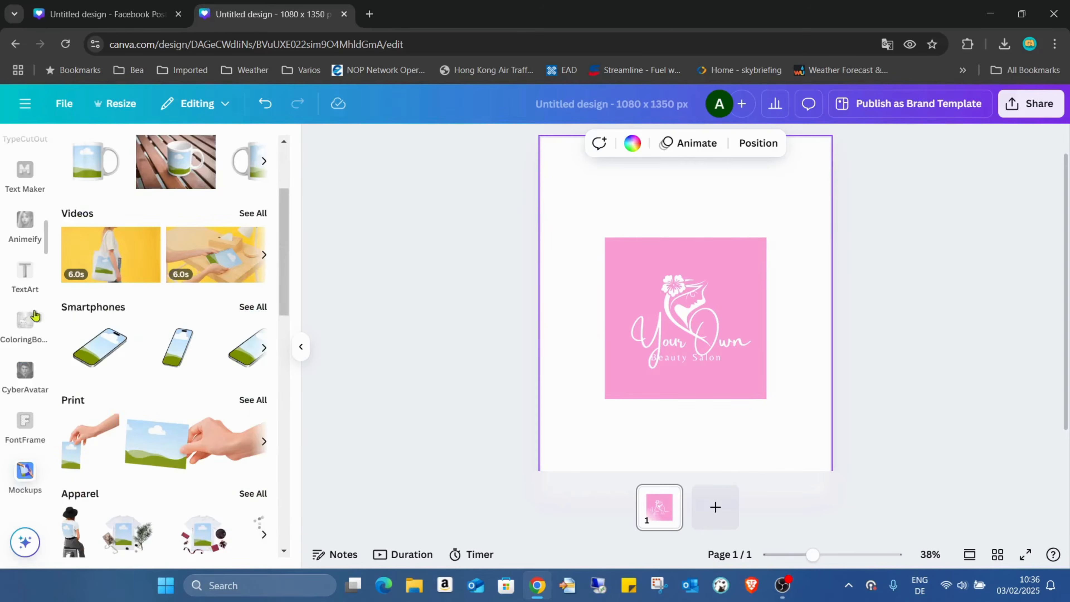
scroll(166, 281, "down", 4)
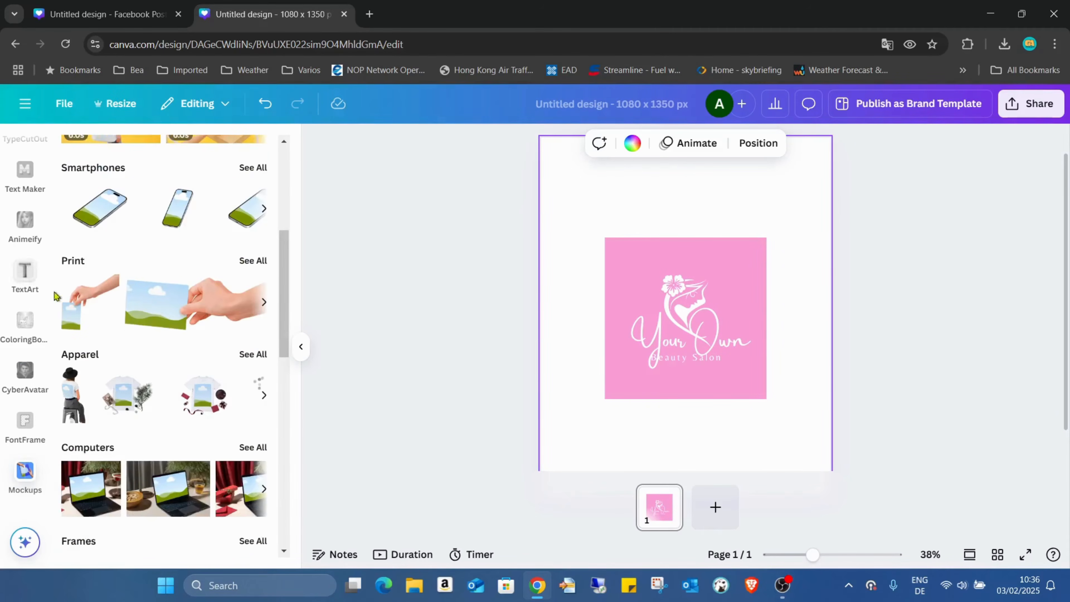
scroll(224, 338, "down", 4)
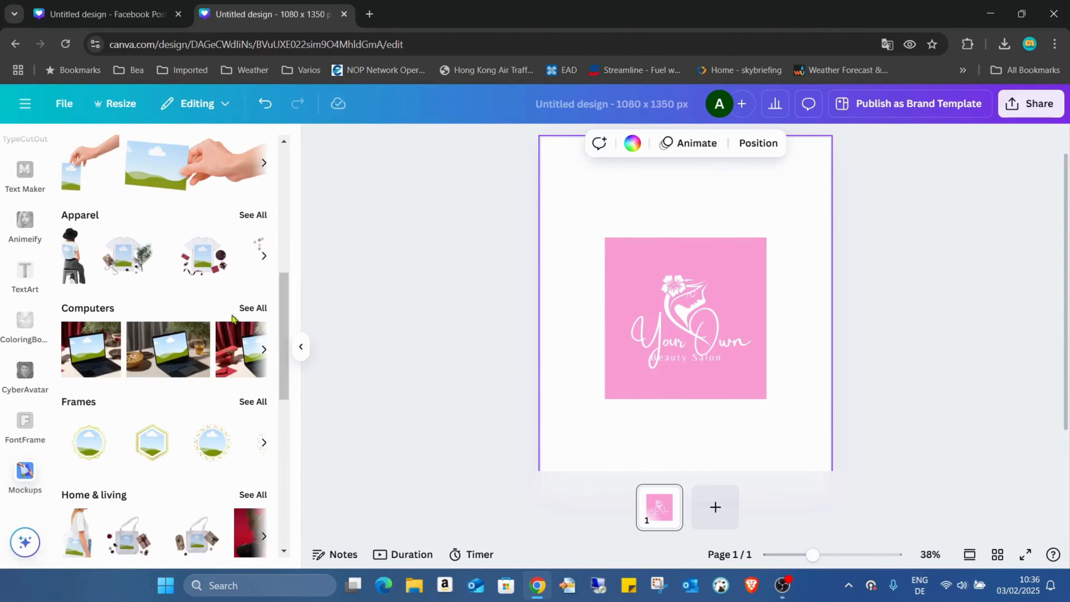
scroll(124, 323, "down", 4)
scroll(150, 302, "down", 4)
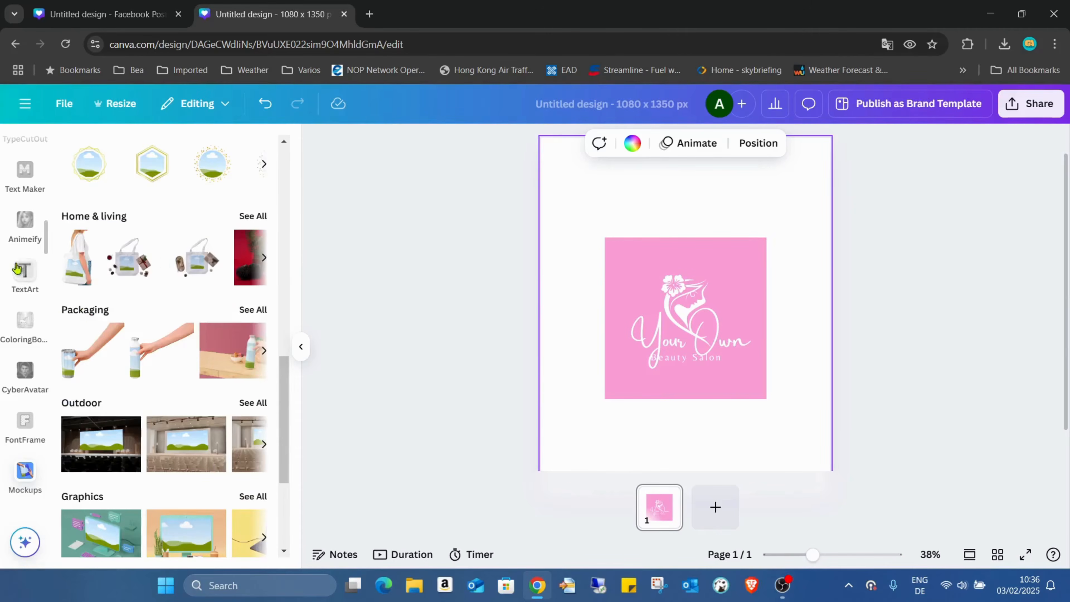
scroll(175, 255, "down", 2)
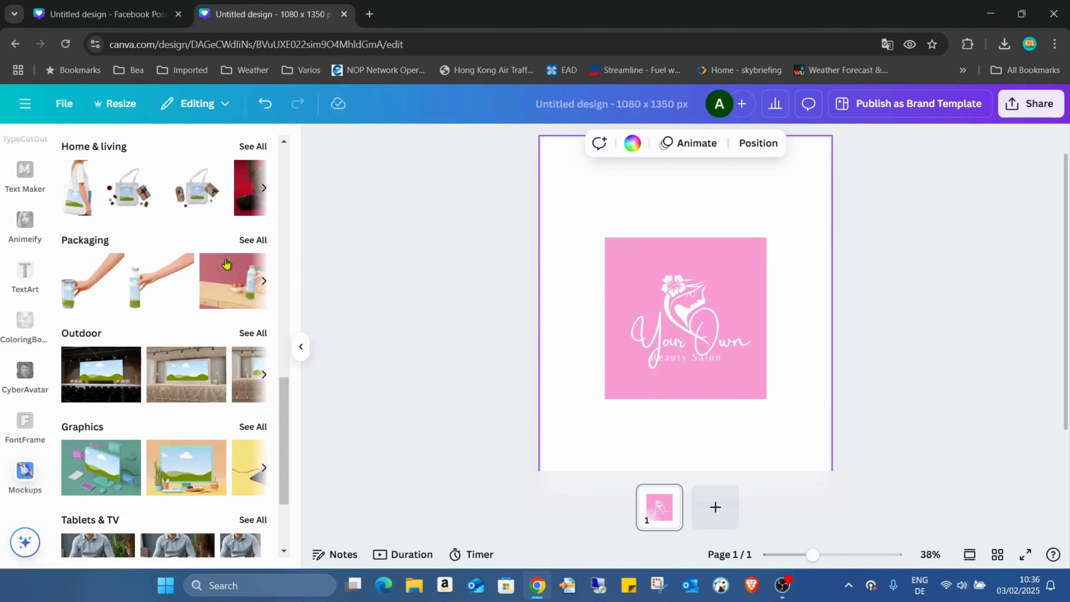
scroll(177, 270, "down", 4)
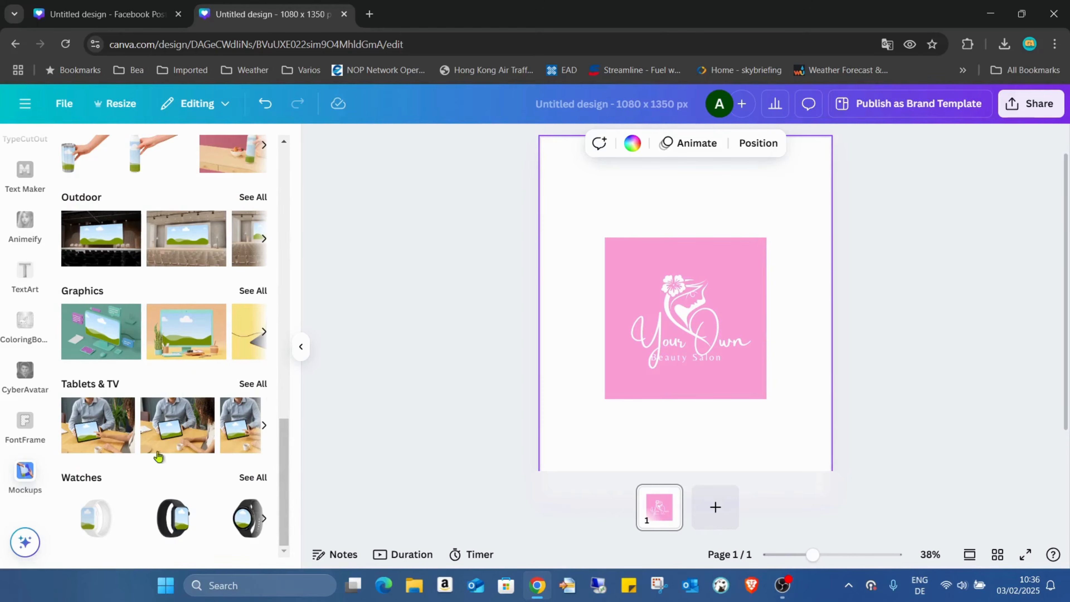
scroll(59, 524, "up", 10)
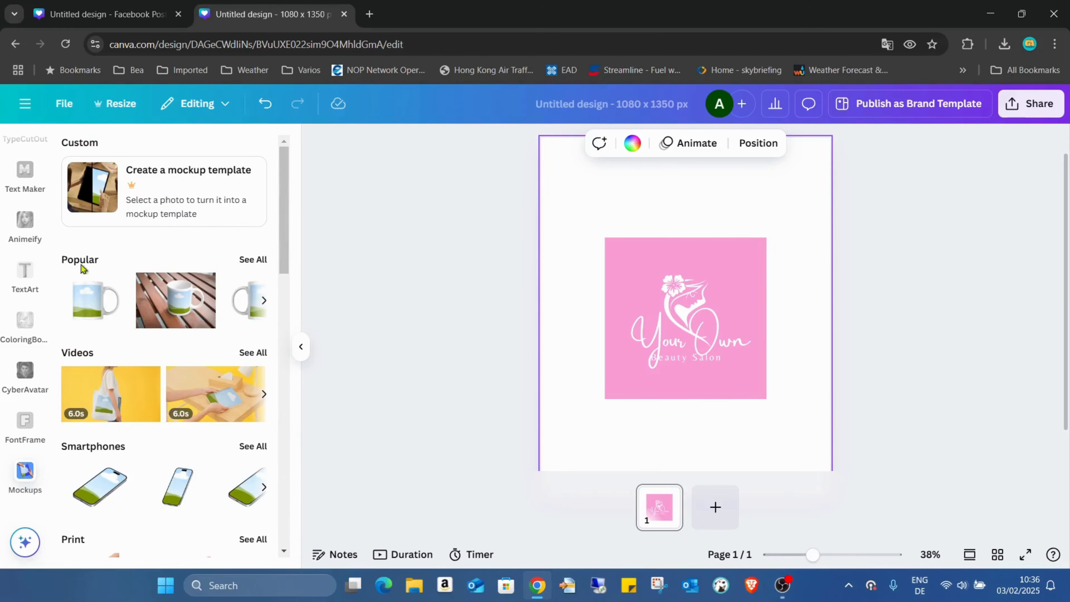
scroll(83, 269, "down", 5)
scroll(117, 270, "up", 2)
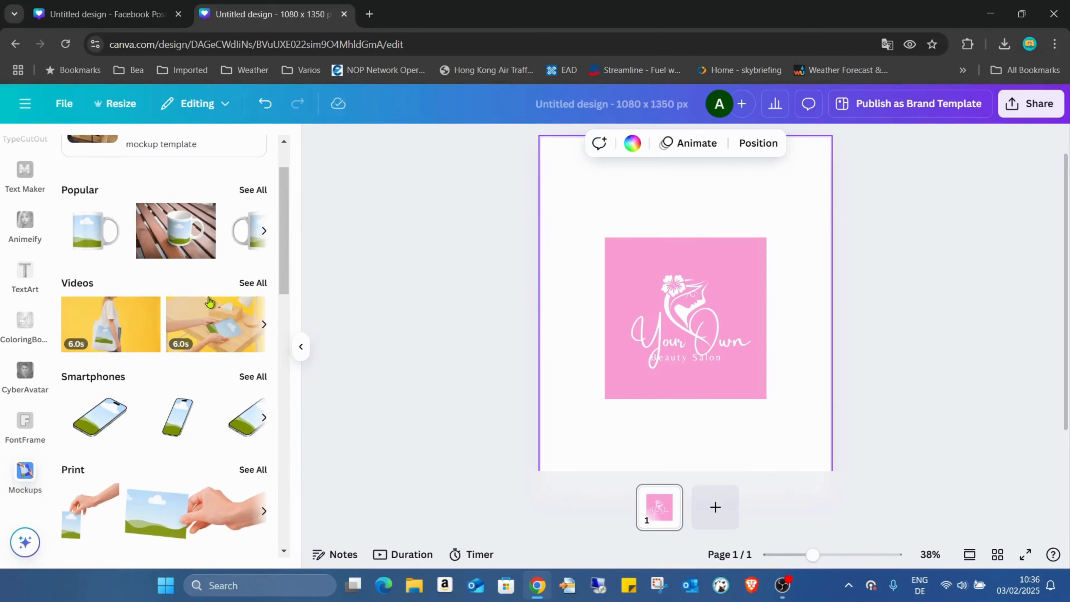
Open the full list of video mockups, scroll through them, and return to the categories.
left_click(254, 283)
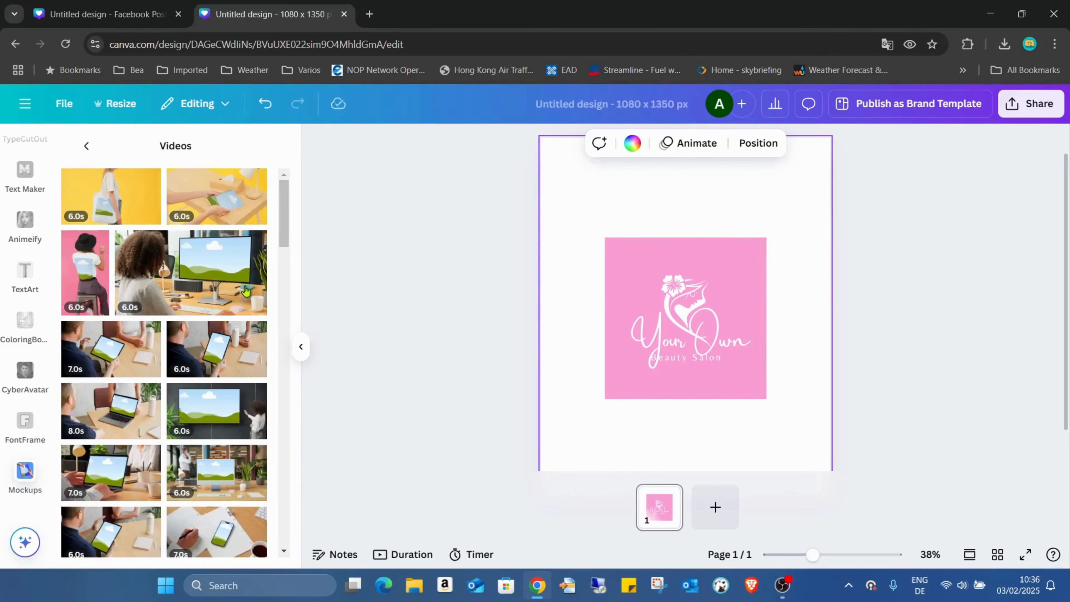
scroll(242, 229, "down", 5)
scroll(242, 230, "down", 10)
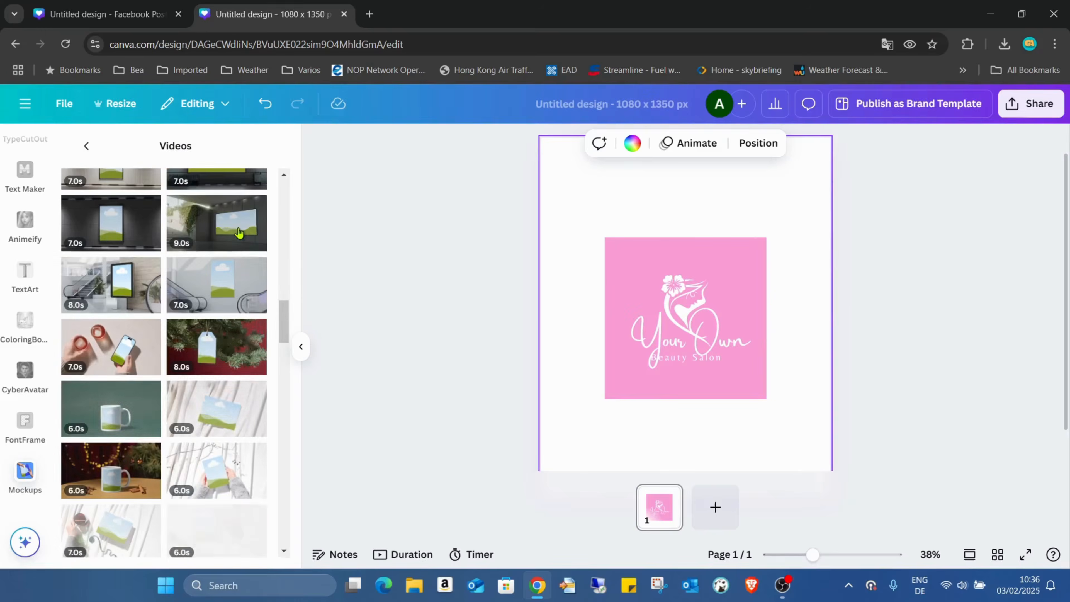
scroll(233, 247, "down", 2)
scroll(234, 247, "down", 7)
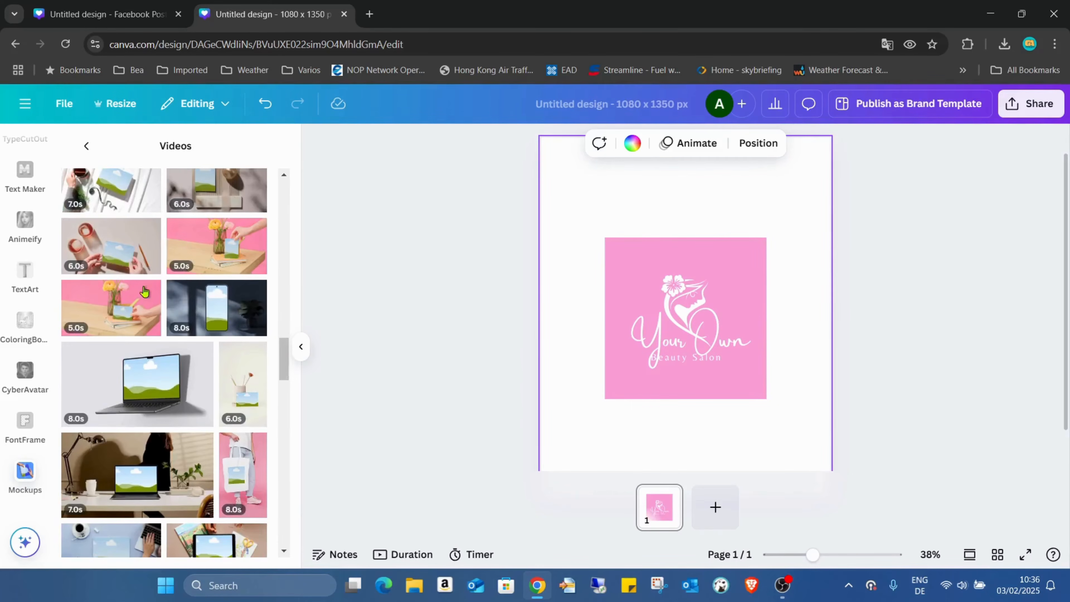
scroll(223, 285, "down", 1)
scroll(222, 285, "down", 5)
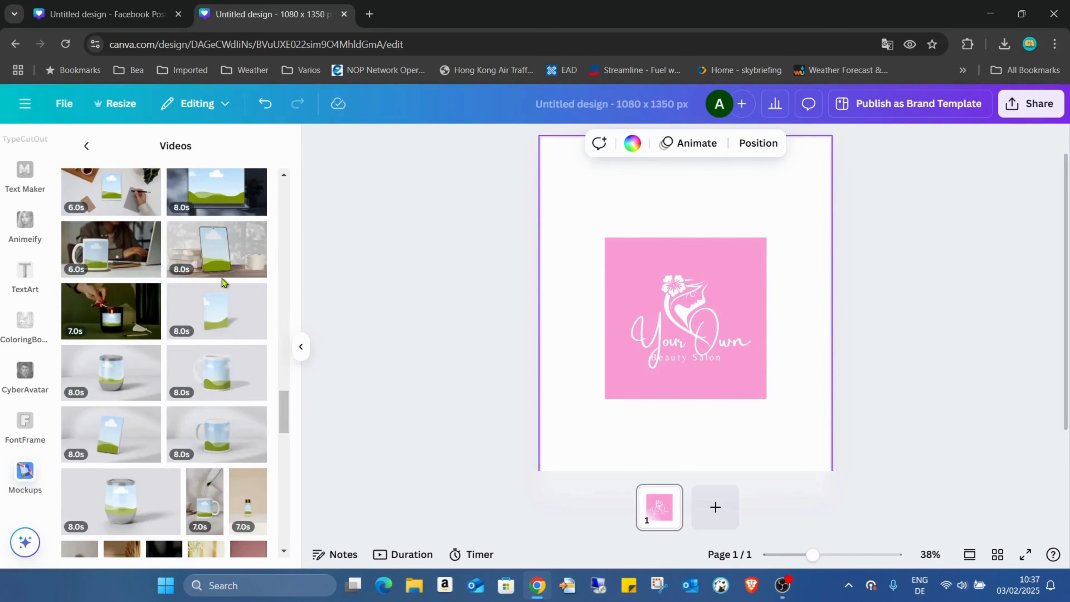
scroll(222, 279, "up", 10)
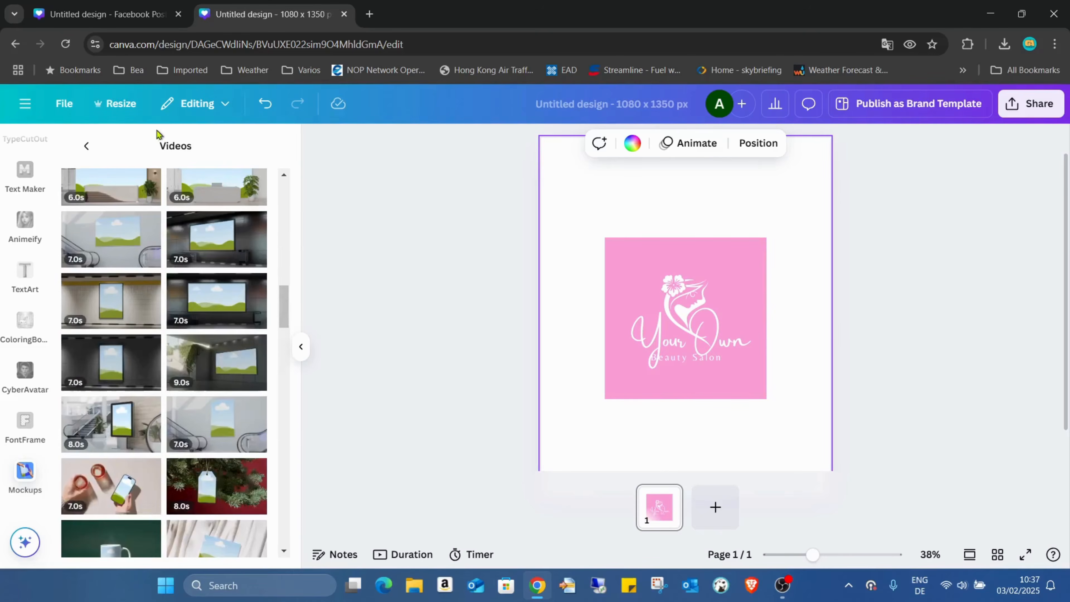
left_click(87, 147)
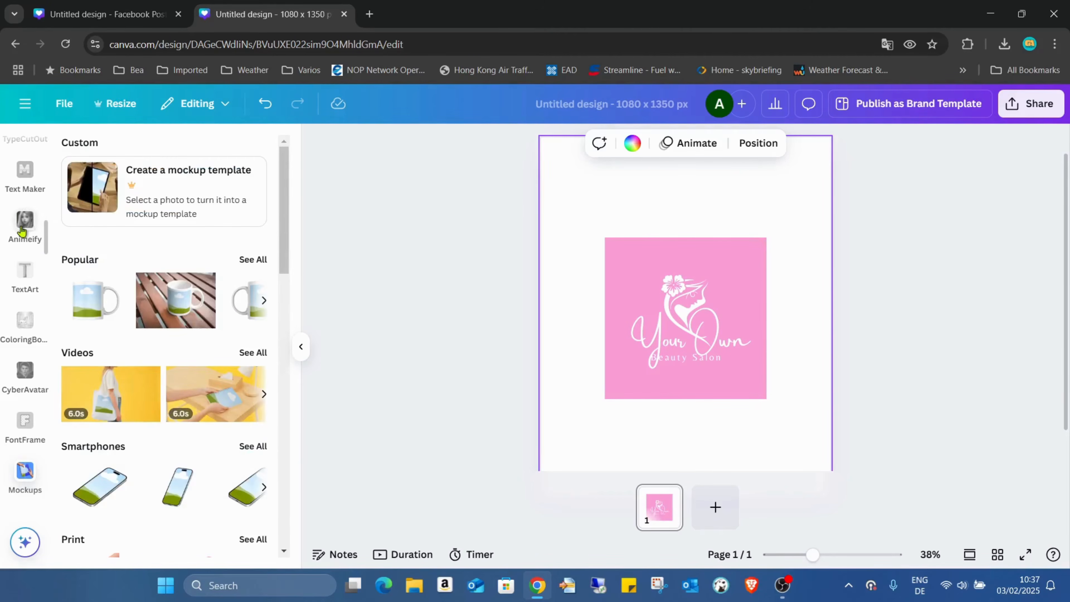
scroll(21, 234, "up", 10)
scroll(17, 233, "up", 2)
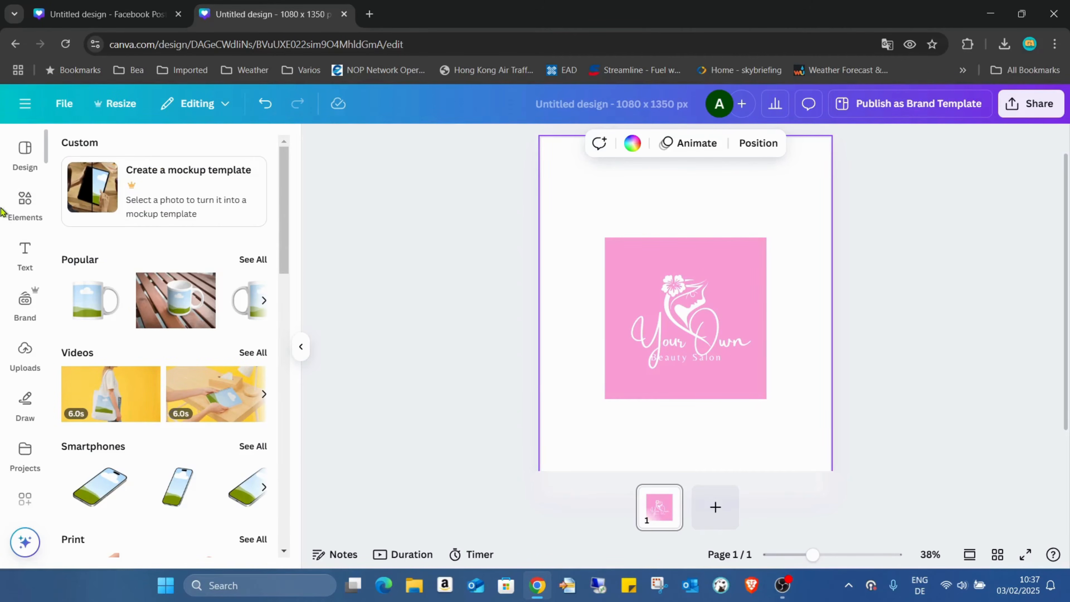
Select the logo image on the page and open its image editing options.
left_click(26, 201)
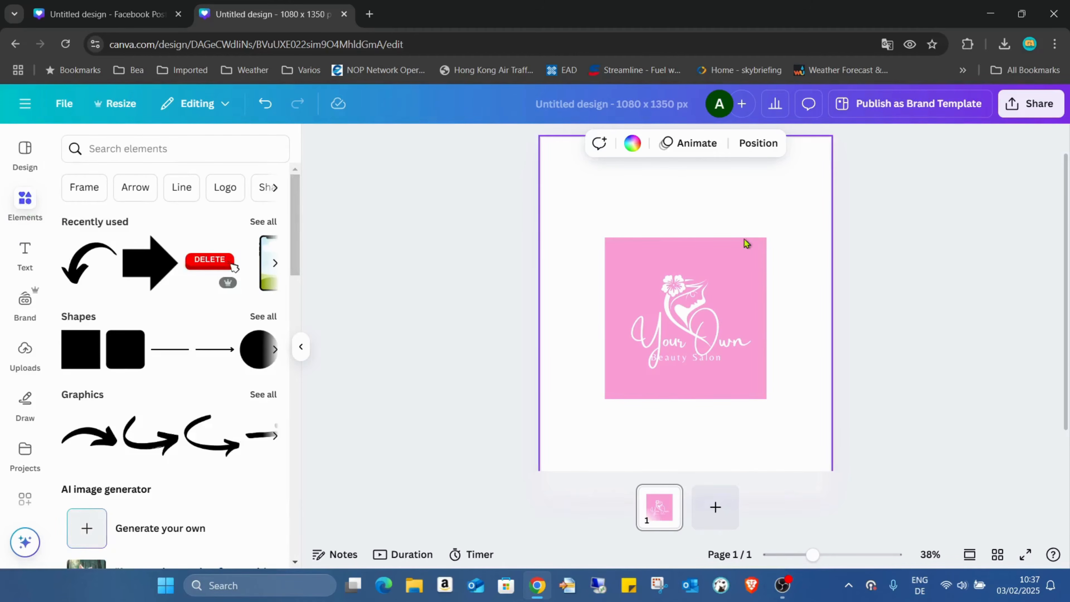
left_click(732, 252)
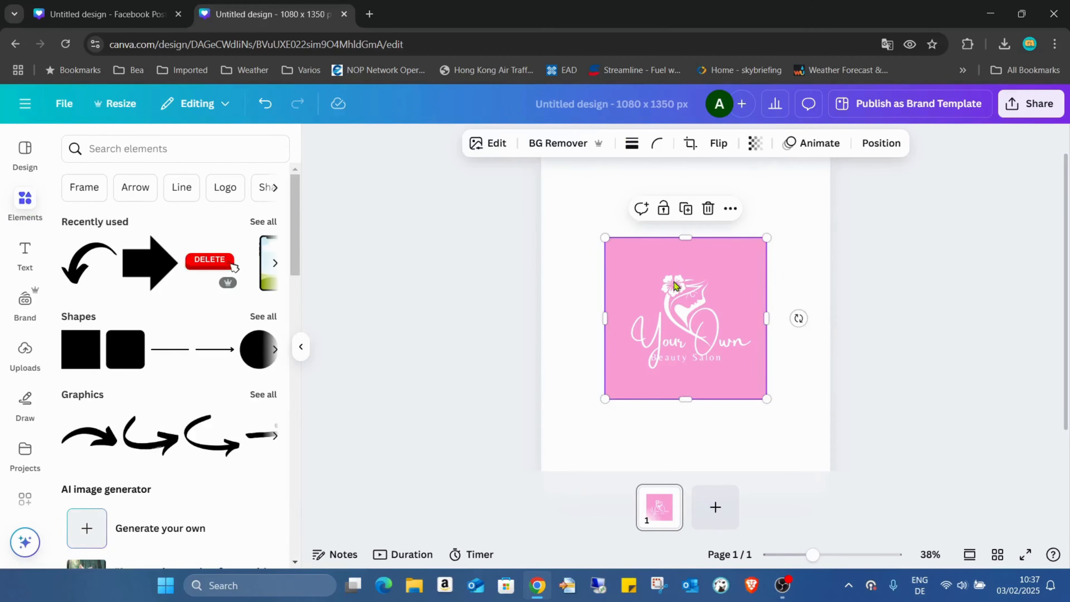
left_click(491, 144)
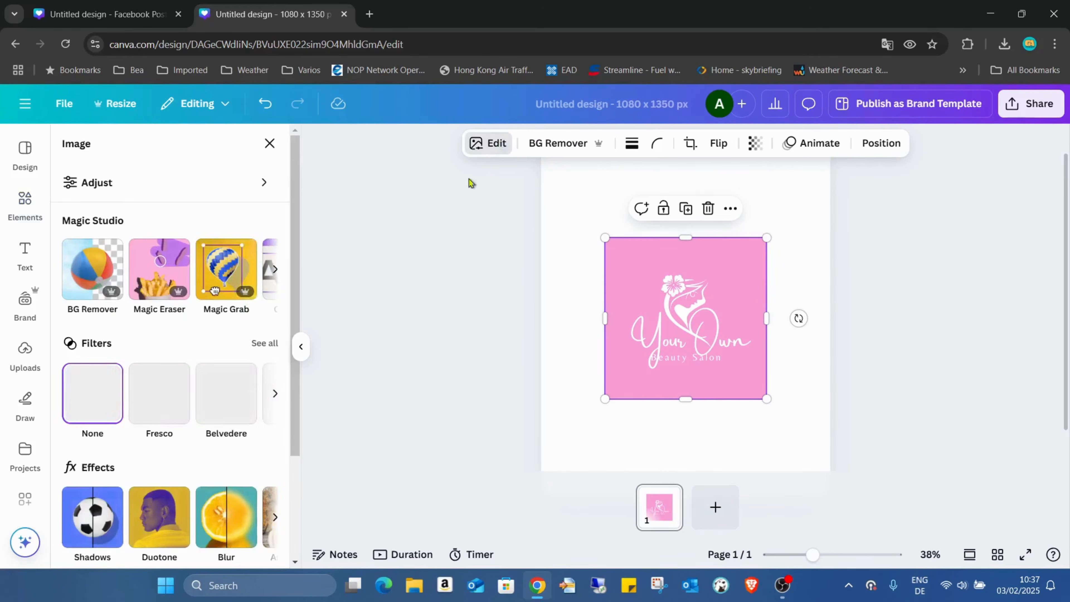
Open the Mockups app from the apps offered for the selected logo image.
scroll(114, 334, "down", 3)
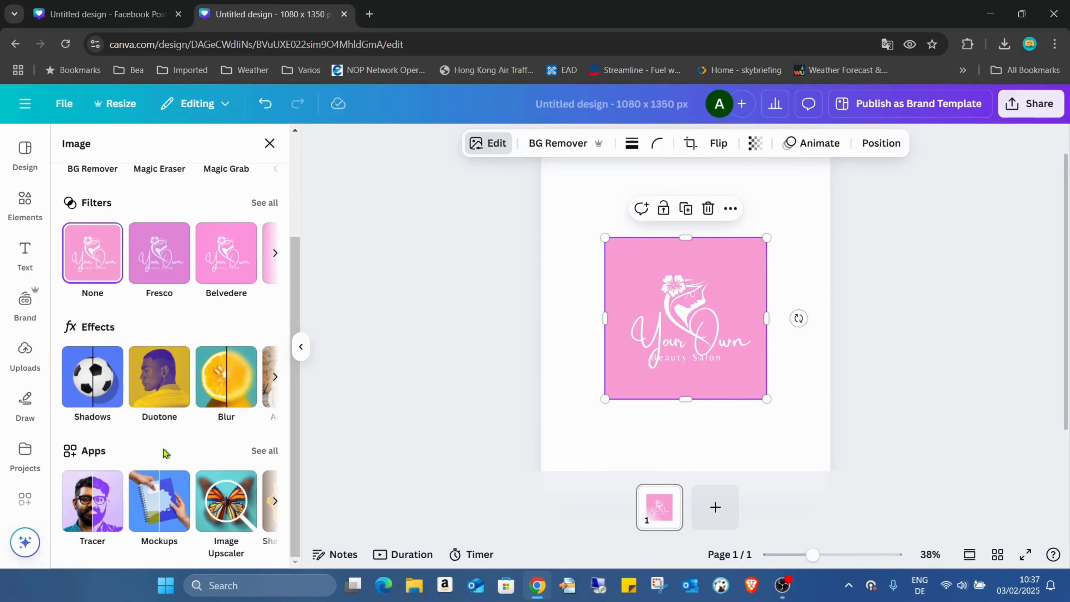
left_click(257, 454)
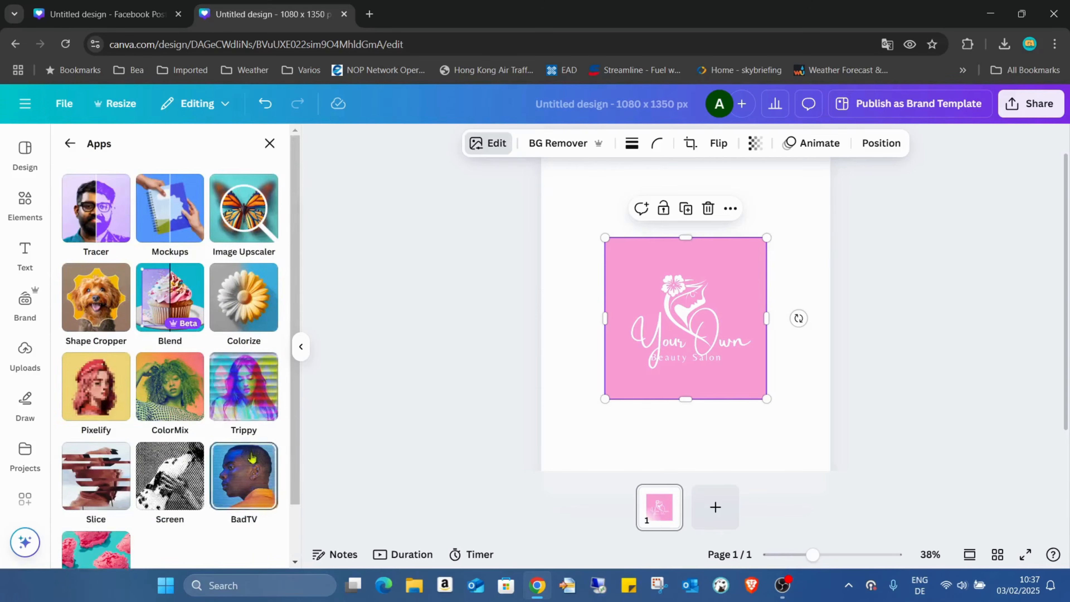
scroll(211, 415, "down", 3)
scroll(212, 416, "down", 1)
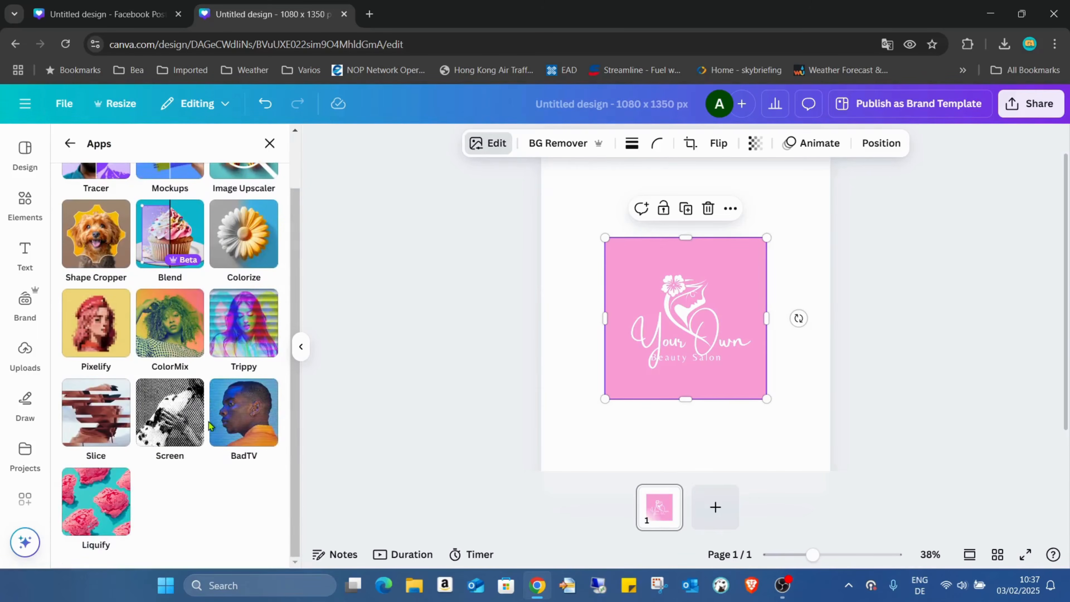
scroll(211, 422, "up", 1)
scroll(209, 434, "down", 1)
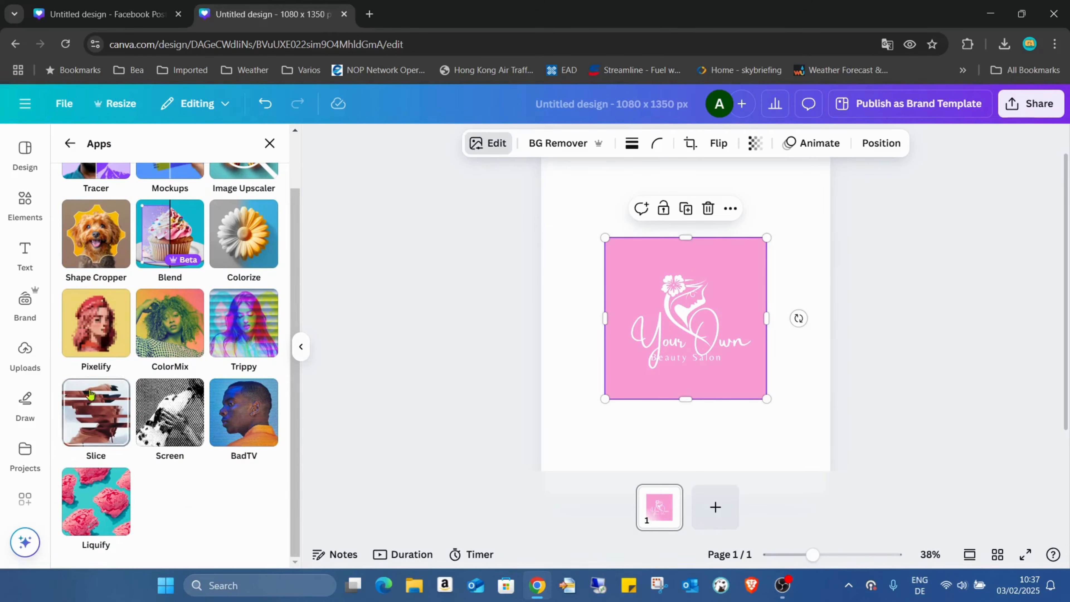
scroll(16, 369, "down", 1)
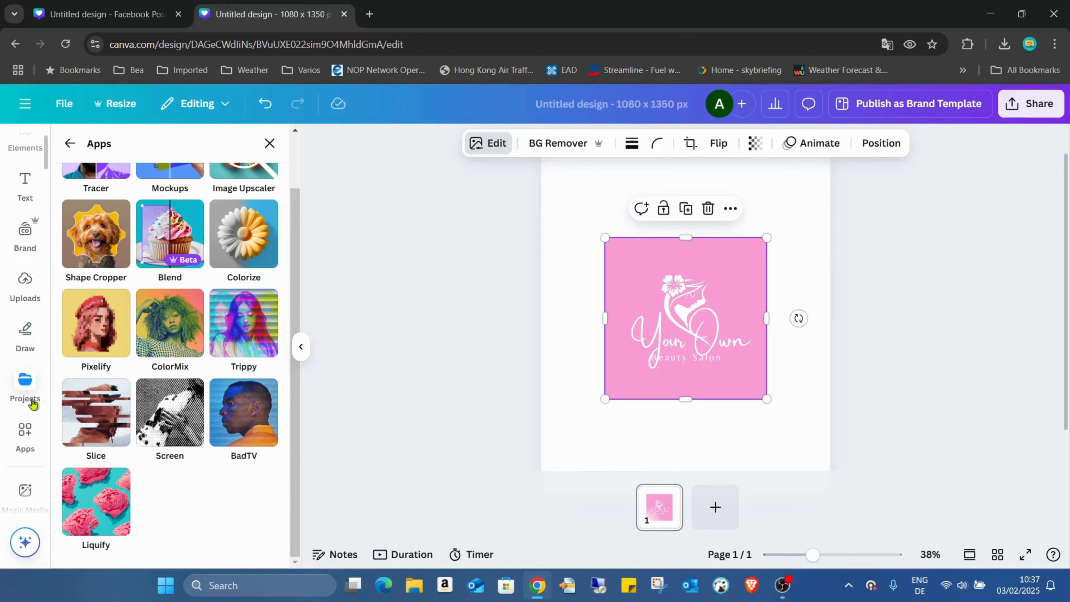
scroll(98, 382, "up", 1)
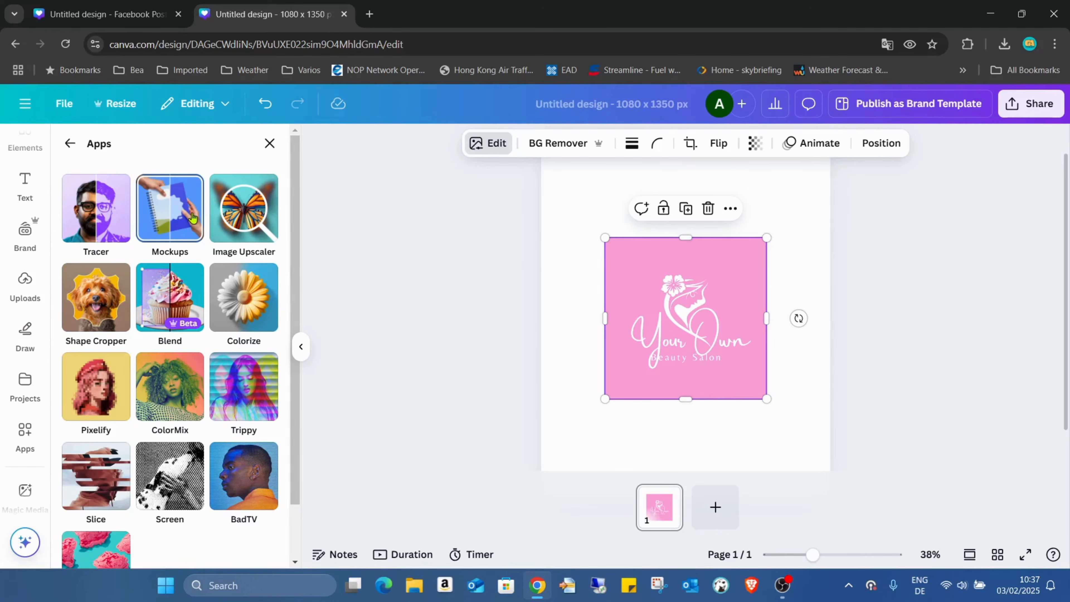
left_click(163, 205)
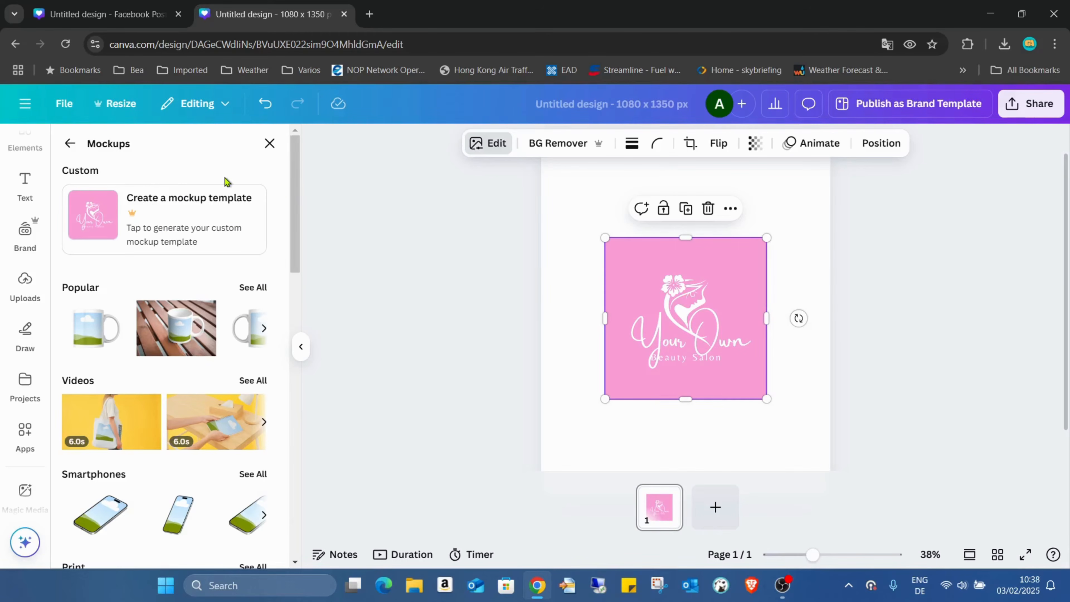
Browse the video mockups and apply the logo to a rotating mug video mockup.
scroll(225, 177, "down", 3)
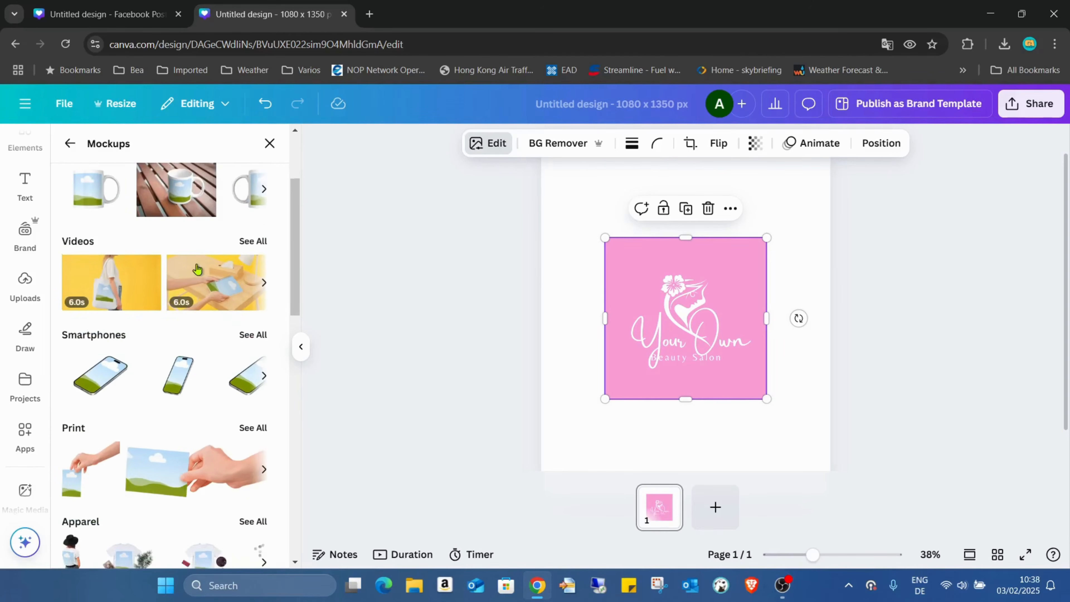
scroll(198, 268, "down", 2)
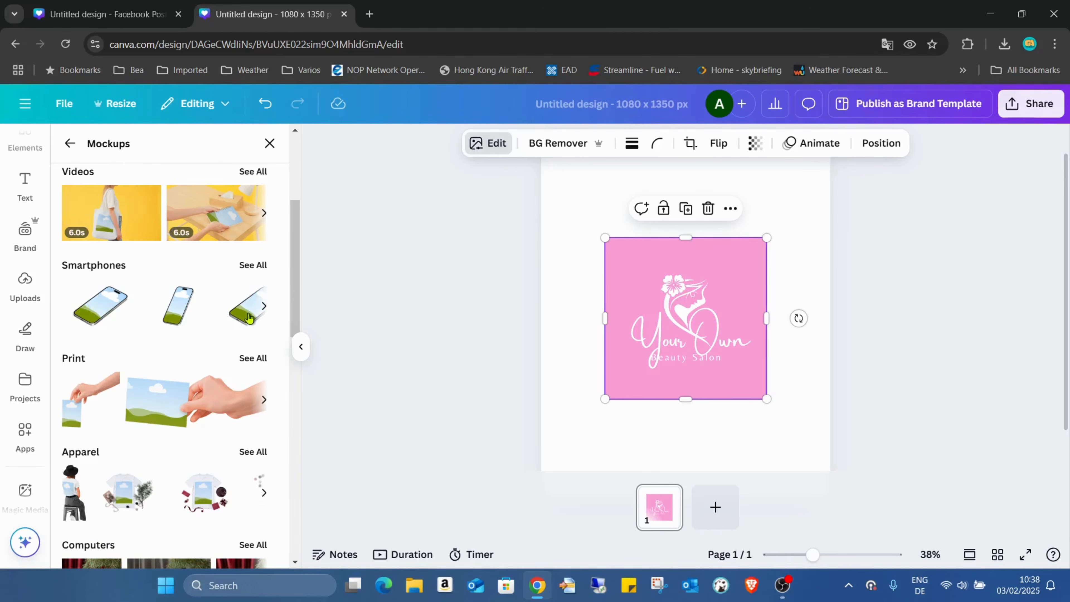
scroll(243, 319, "up", 5)
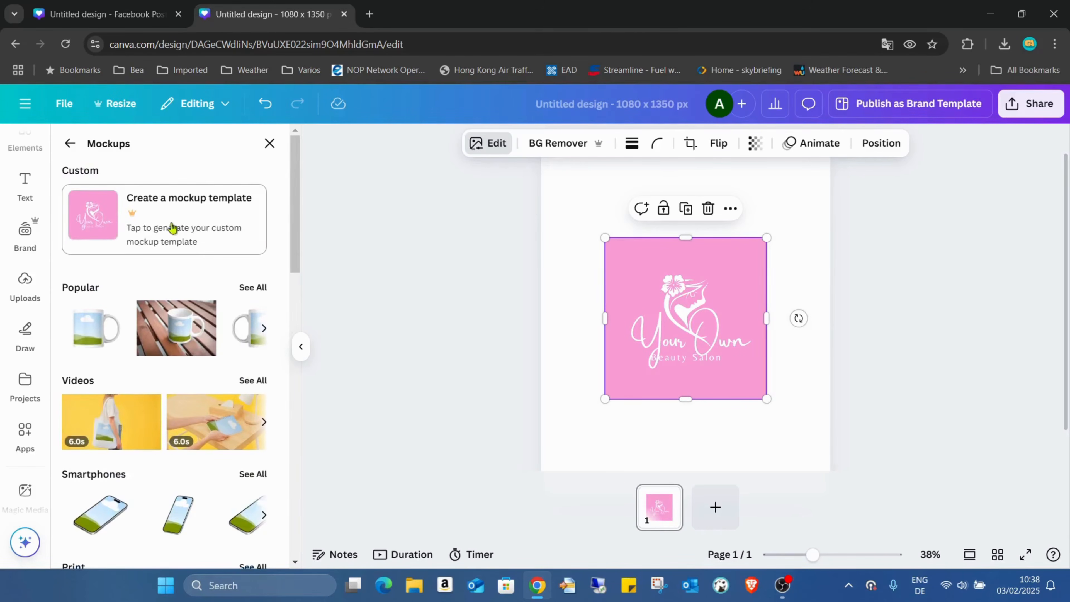
scroll(259, 230, "down", 2)
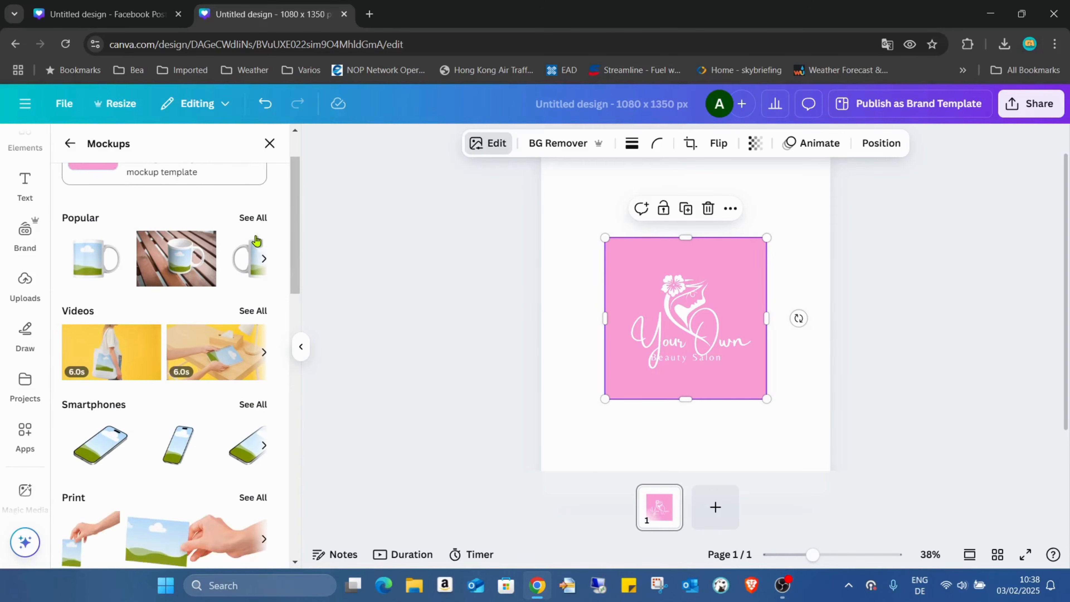
left_click(254, 310)
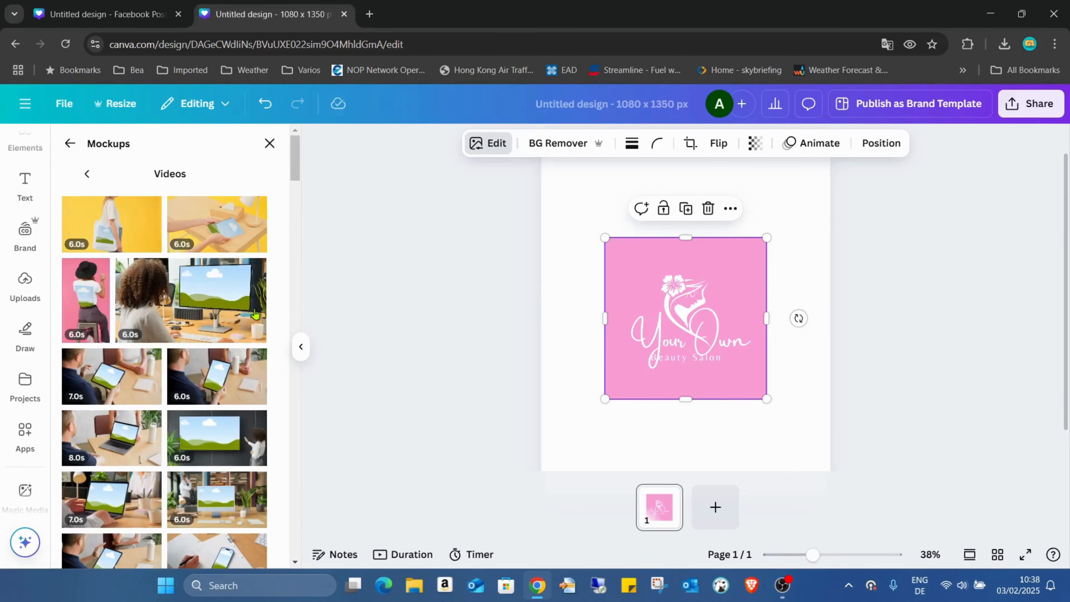
scroll(235, 268, "down", 8)
scroll(234, 268, "down", 10)
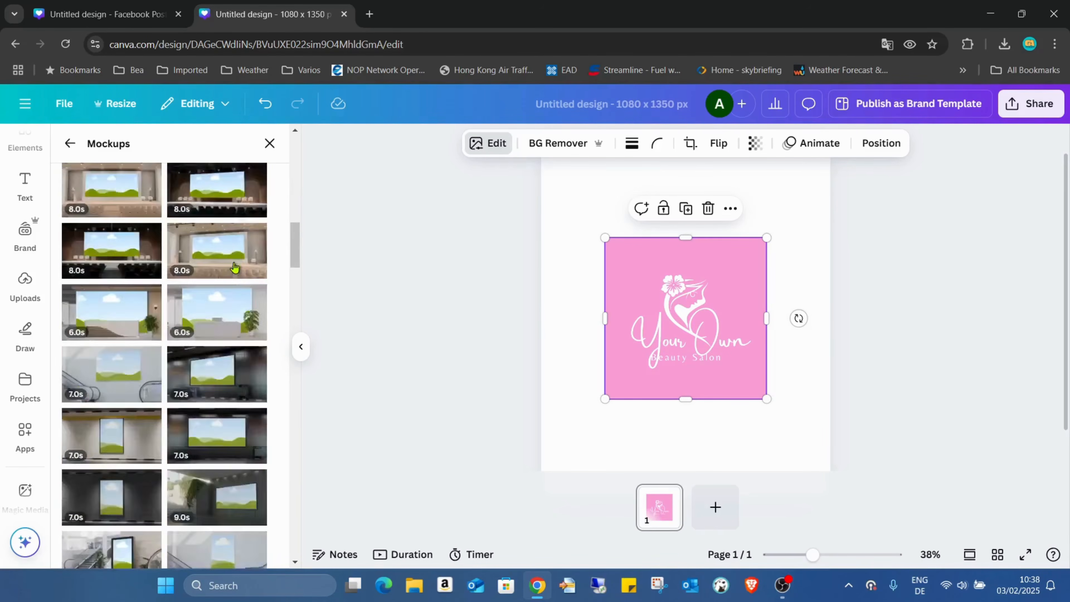
scroll(254, 246, "down", 4)
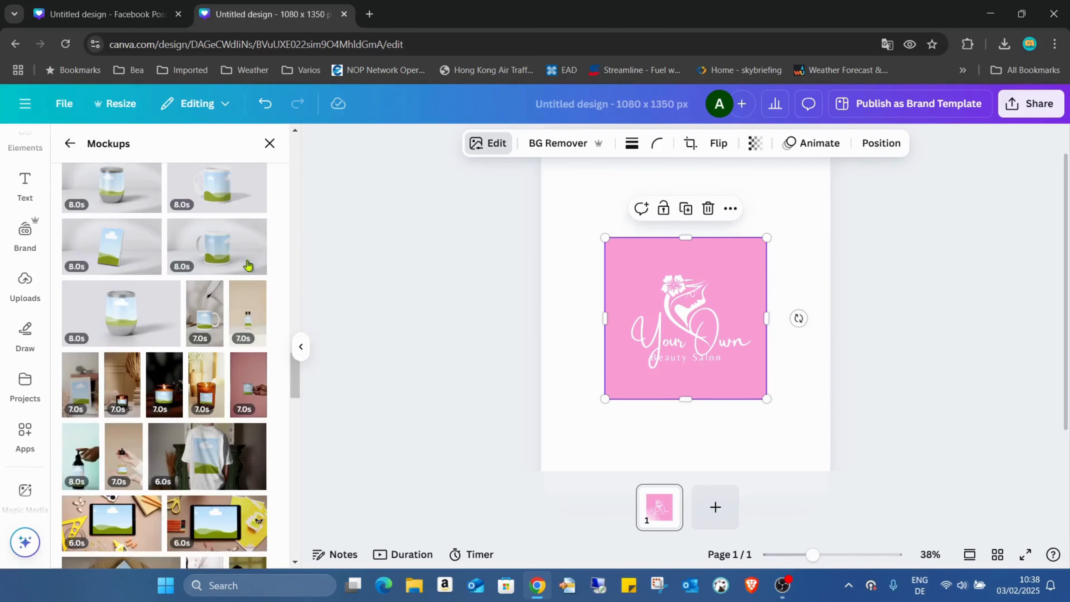
scroll(274, 280, "up", 2)
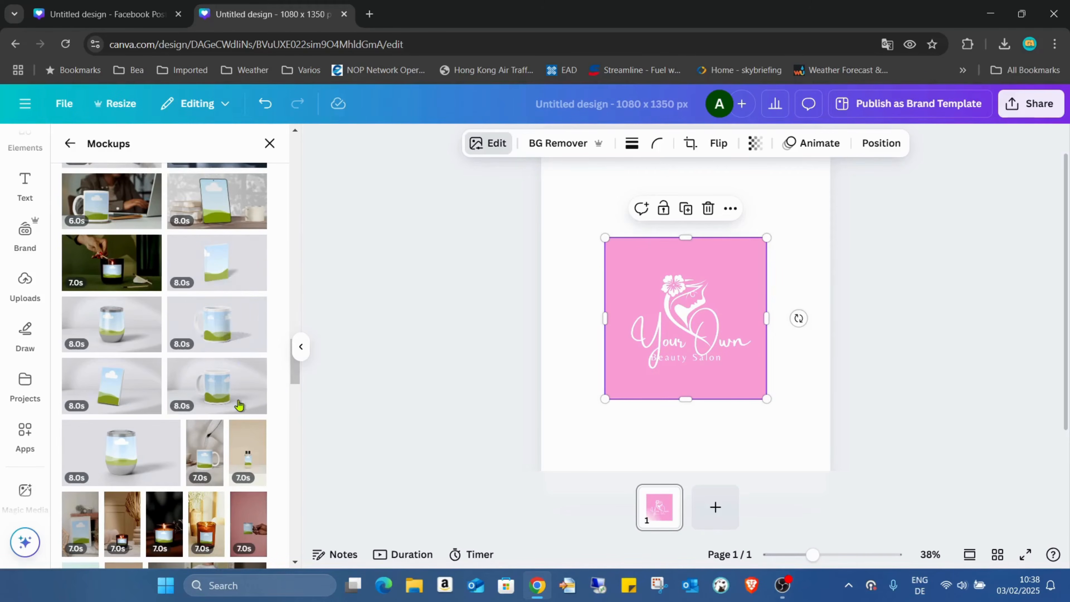
left_click(235, 324)
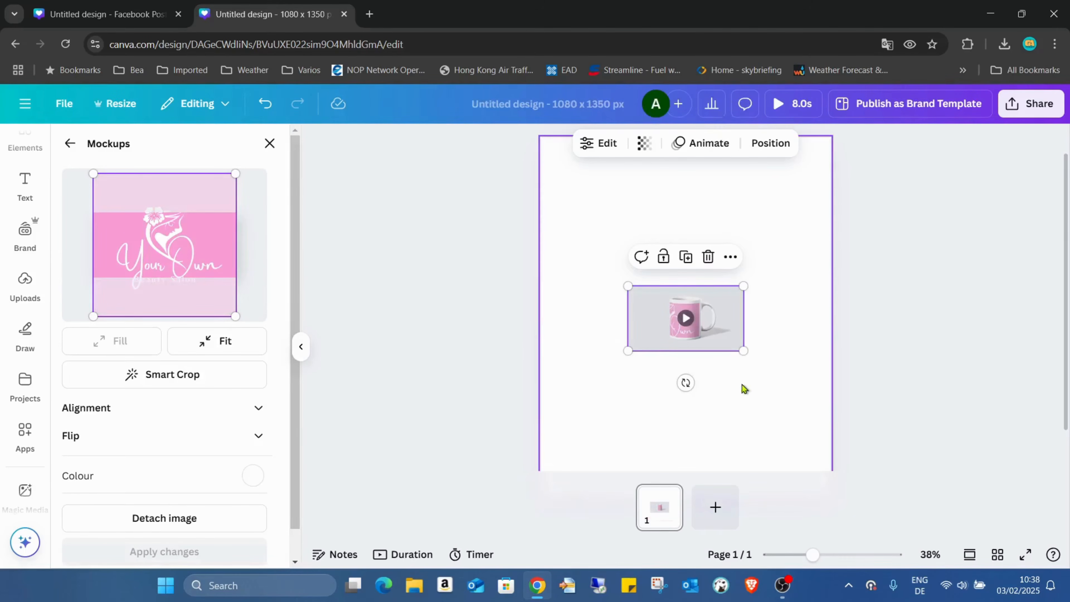
Enlarge the mug mockup on the page and centre it.
left_click_drag(743, 351, 934, 457)
left_click_drag(752, 379, 609, 285)
left_click_drag(798, 375, 938, 450)
left_click_drag(740, 375, 712, 368)
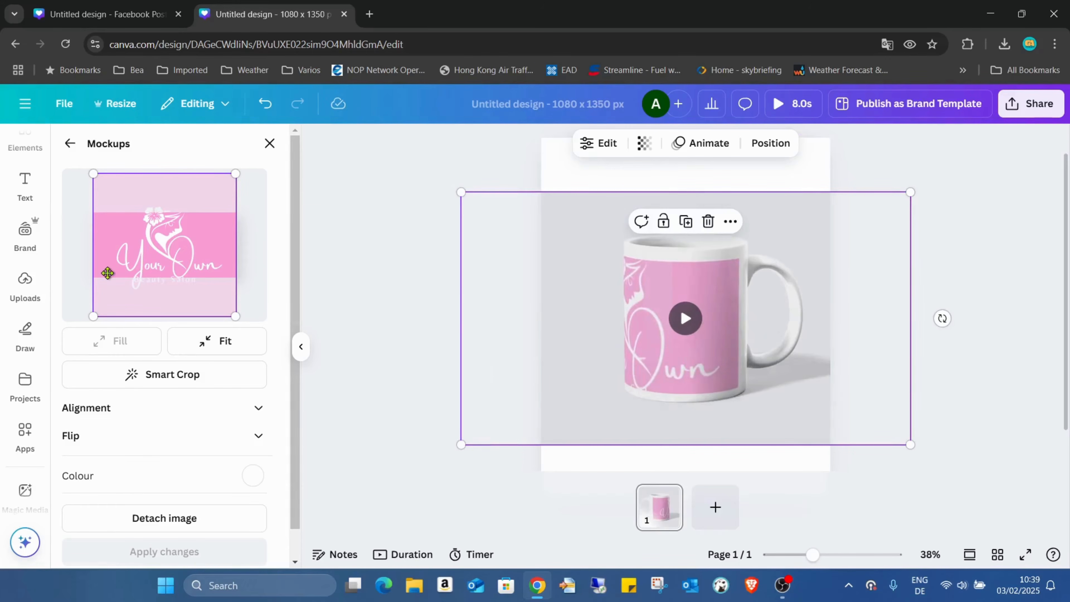
Resize and reposition the logo's crop frame in the mockup editor, then play the mockup on the page.
left_click_drag(98, 180, 129, 198)
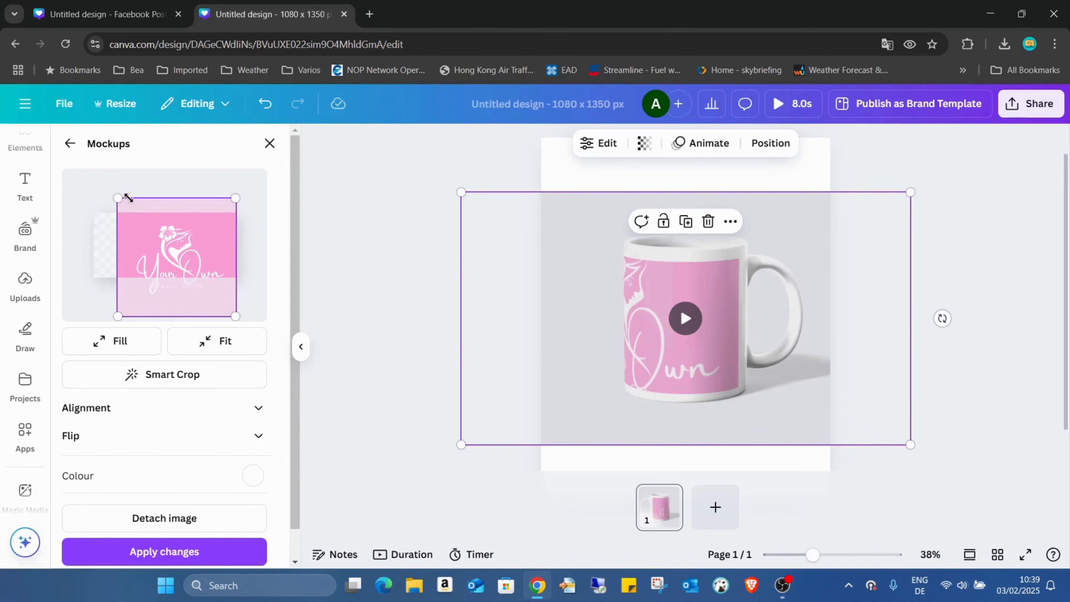
left_click_drag(173, 258, 175, 246)
left_click_drag(236, 304, 220, 289)
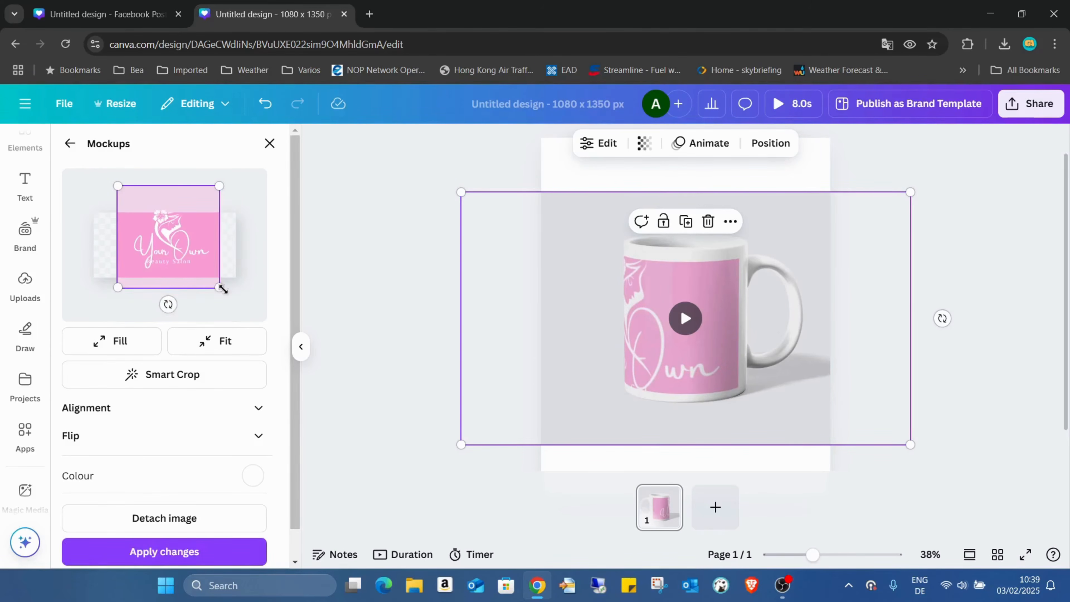
left_click_drag(192, 240, 189, 249)
left_click_drag(213, 195, 215, 193)
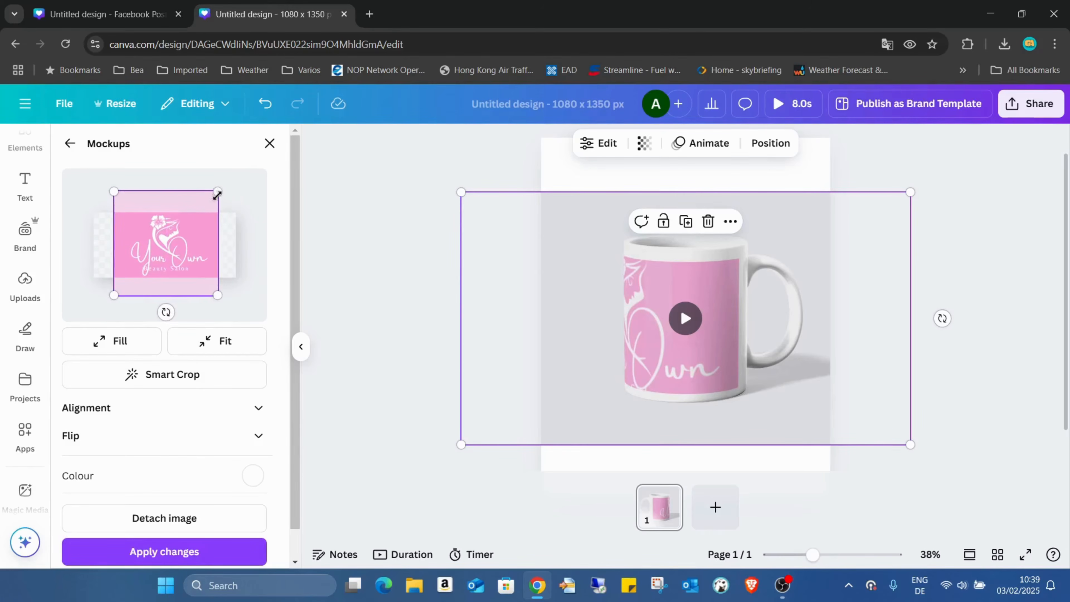
left_click_drag(192, 243, 193, 243)
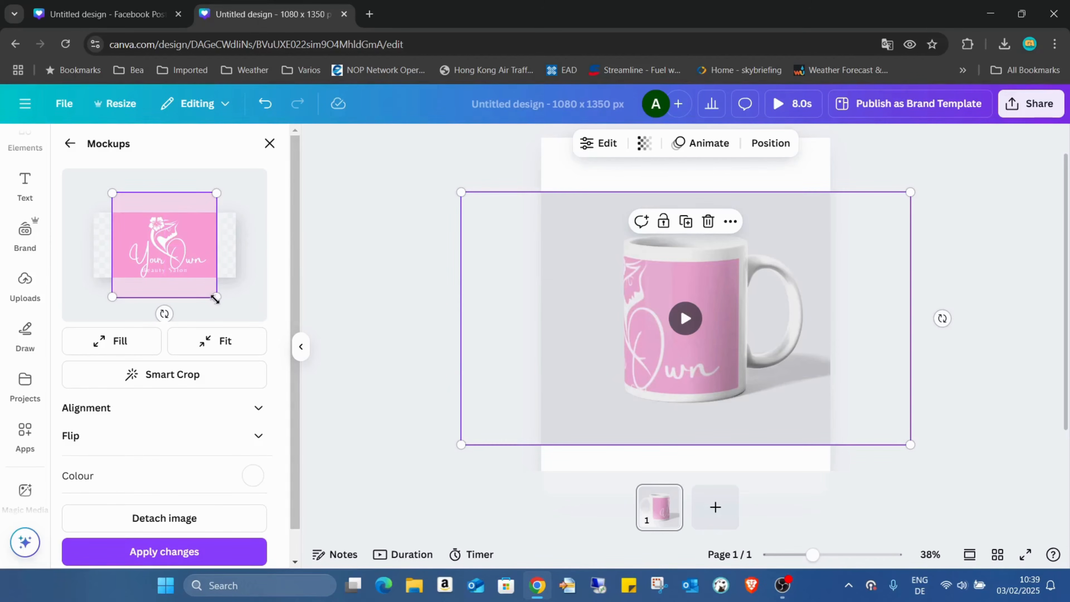
left_click_drag(216, 300, 212, 296)
left_click_drag(186, 252, 189, 251)
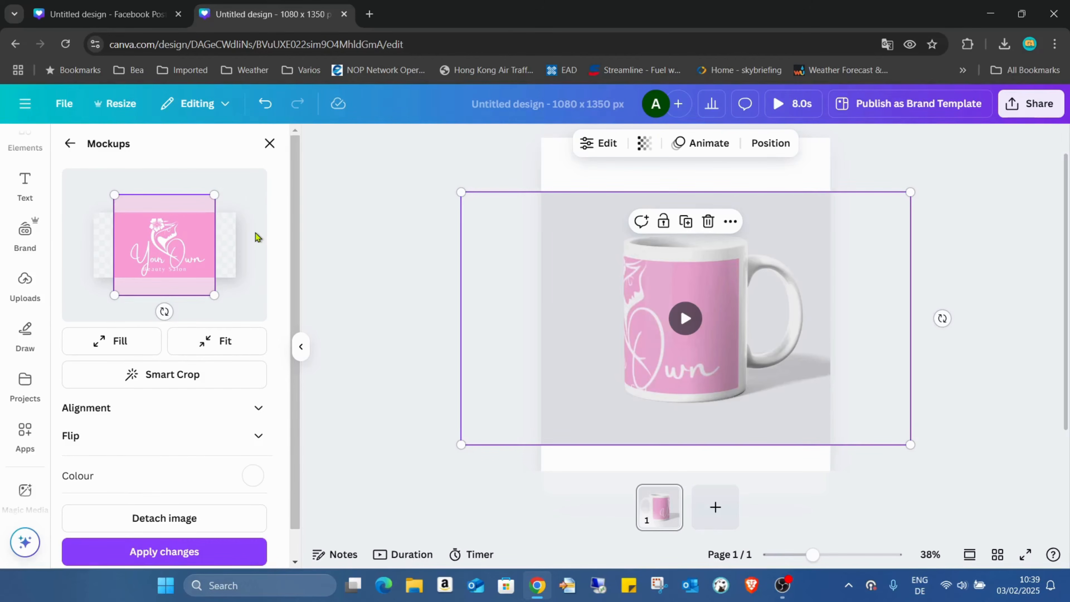
left_click(685, 319)
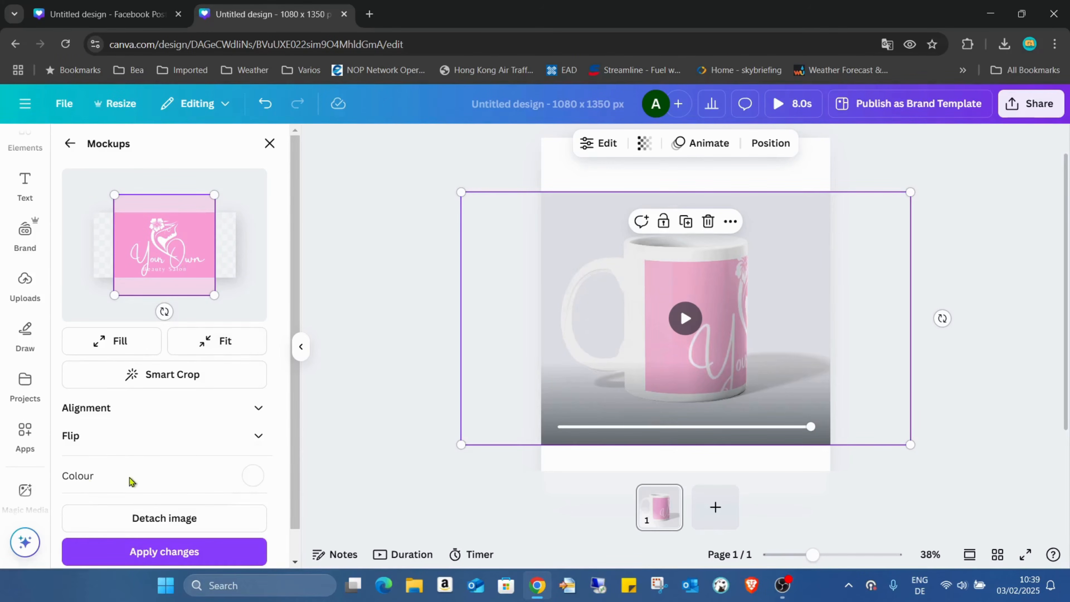
Set the mug colour to the logo's pink, #FA9FD7, sampled from the logo, and apply the changes.
left_click(253, 476)
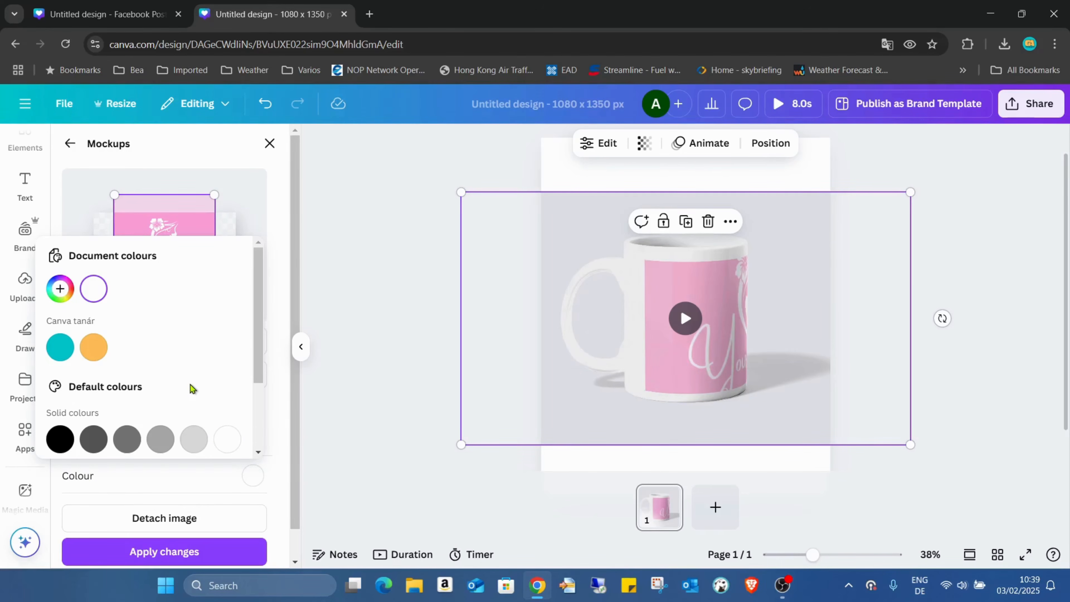
left_click(60, 288)
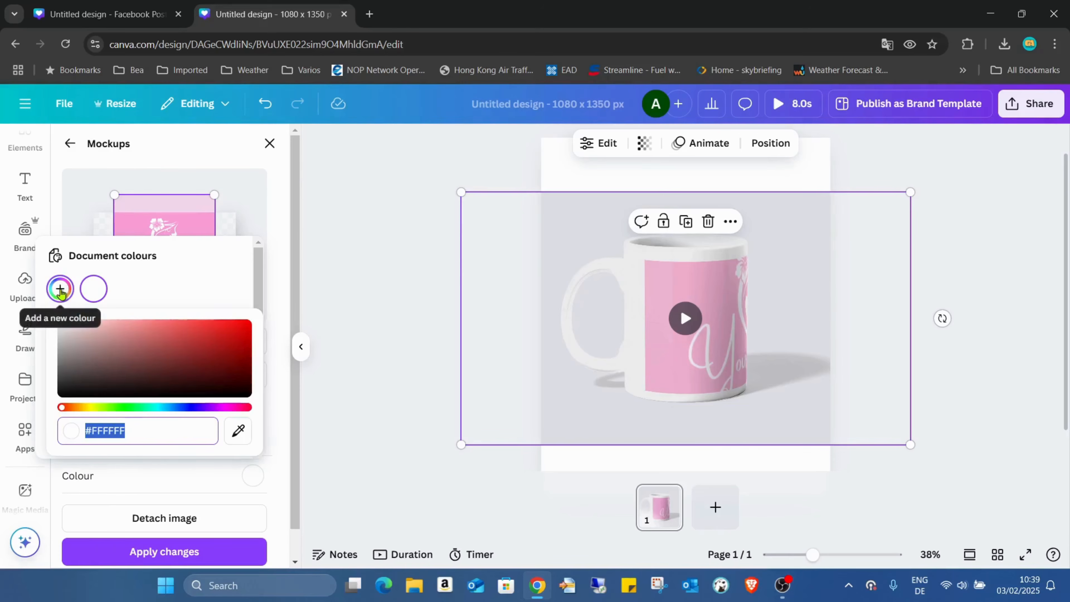
left_click(246, 429)
left_click(246, 430)
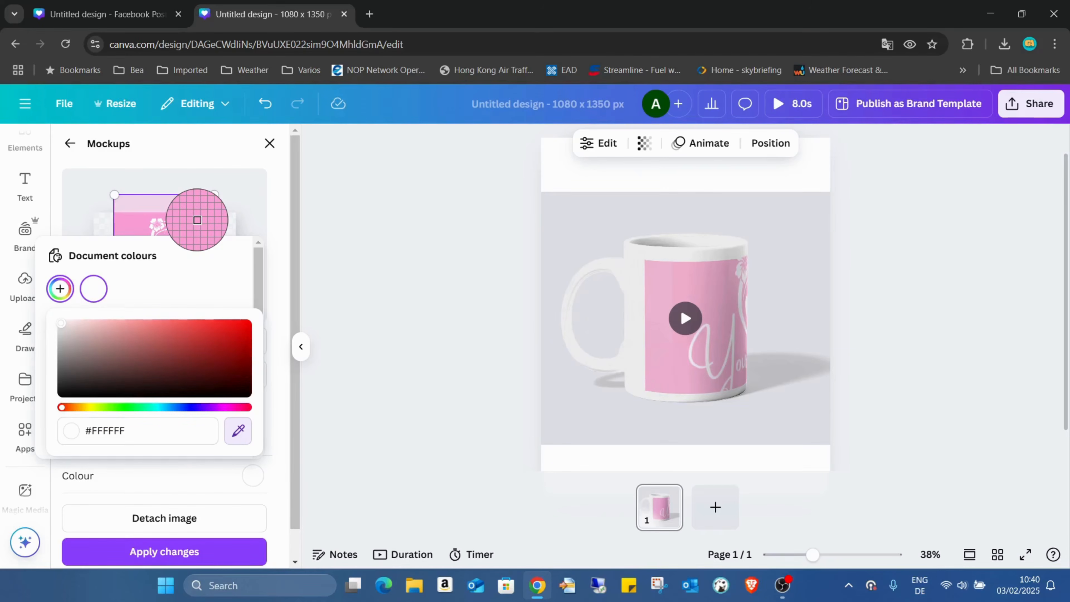
left_click(198, 220)
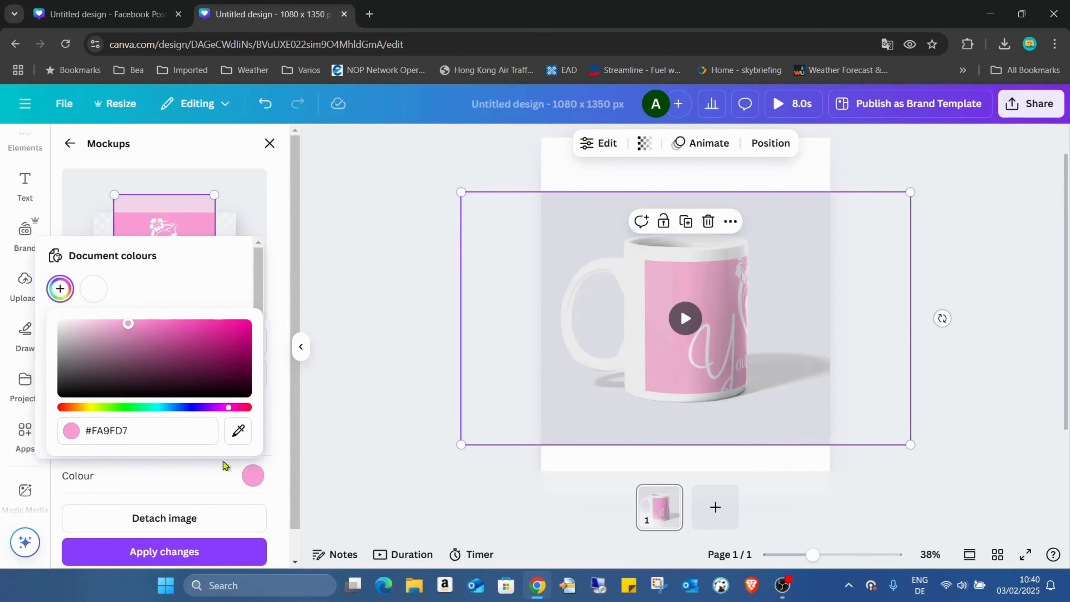
left_click(199, 561)
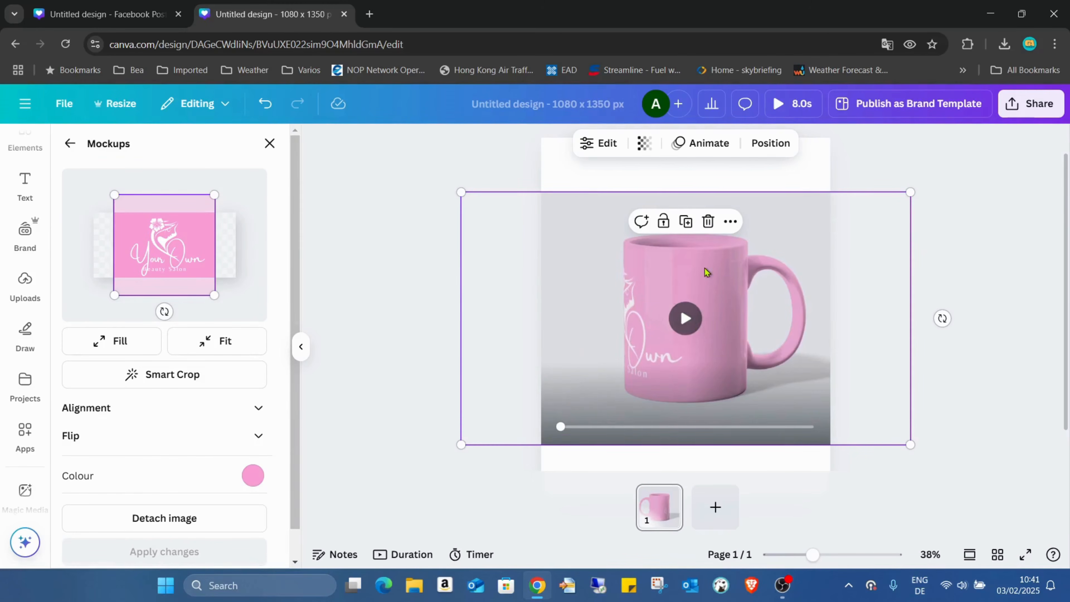
Resize and reposition the coloured mug mockup so it fills the page width.
left_click_drag(755, 260, 731, 205)
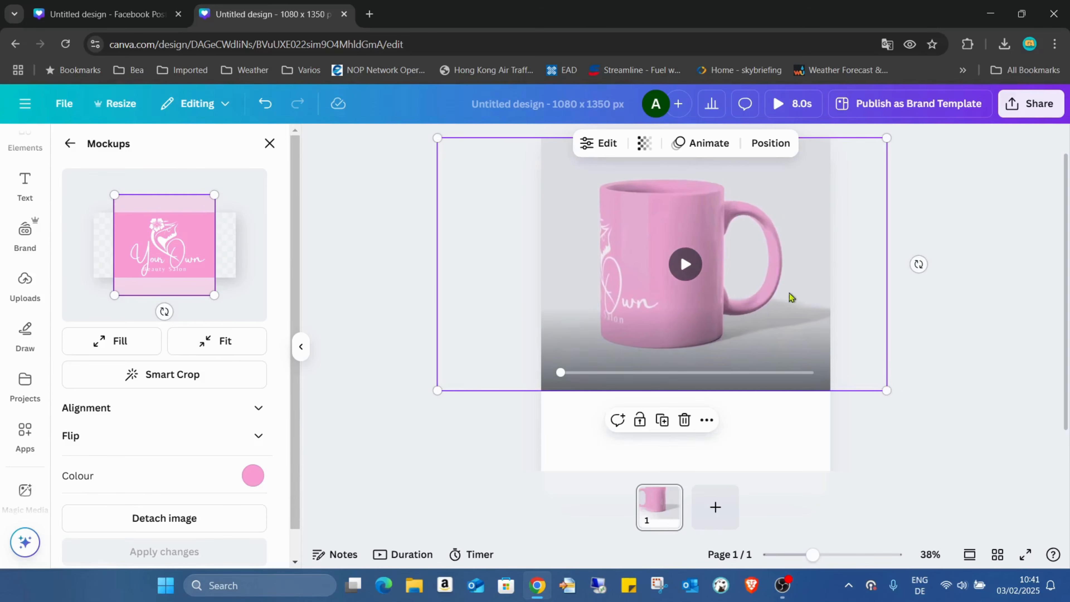
left_click_drag(884, 387, 1003, 469)
left_click_drag(952, 410, 913, 414)
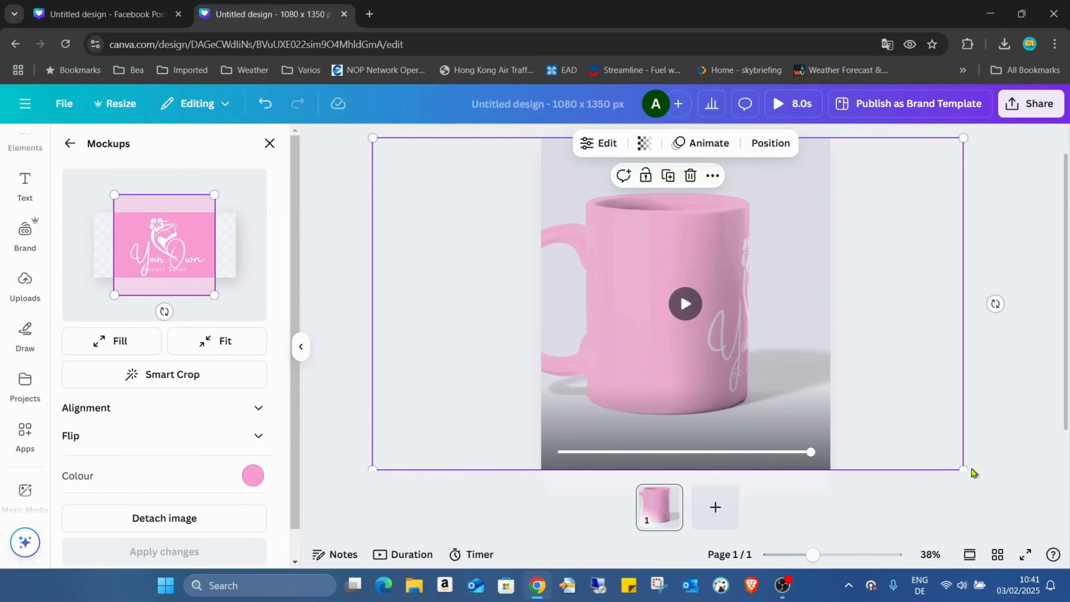
left_click_drag(972, 469, 949, 460)
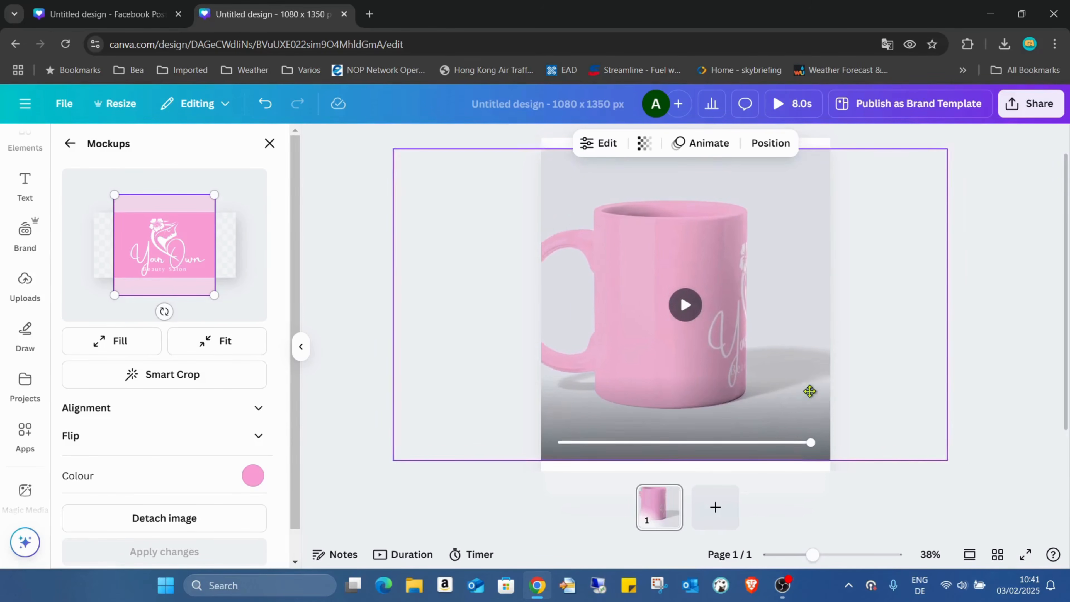
mouse_move(810, 392)
left_mouse_down()
mouse_move(835, 394)
mouse_move(824, 394)
left_mouse_up()
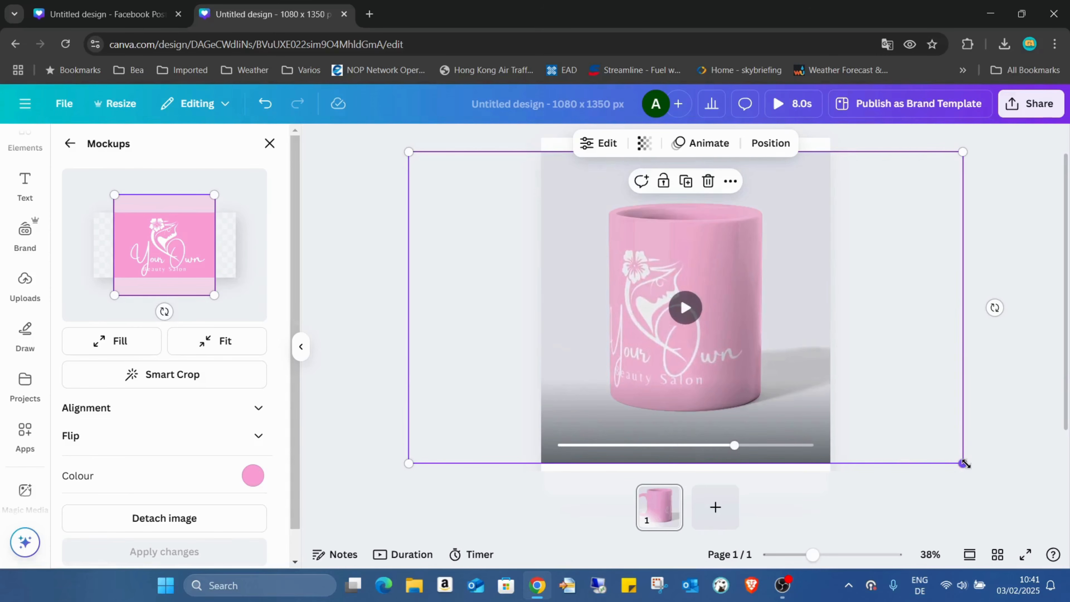
left_click_drag(965, 463, 912, 436)
left_click_drag(776, 365, 796, 387)
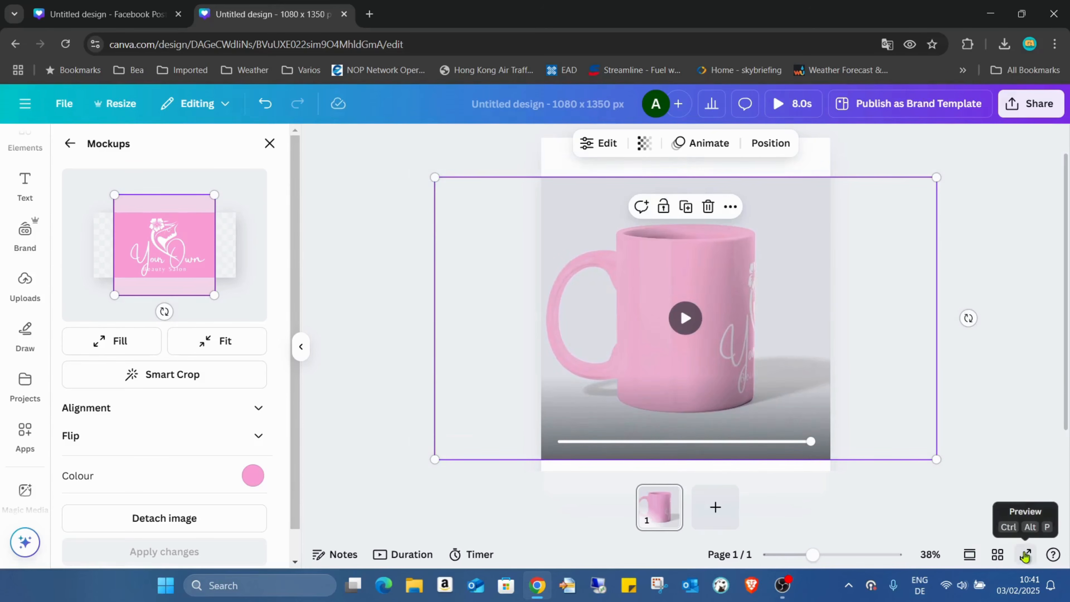
Preview the design full screen and play the mug animation.
left_click(1026, 556)
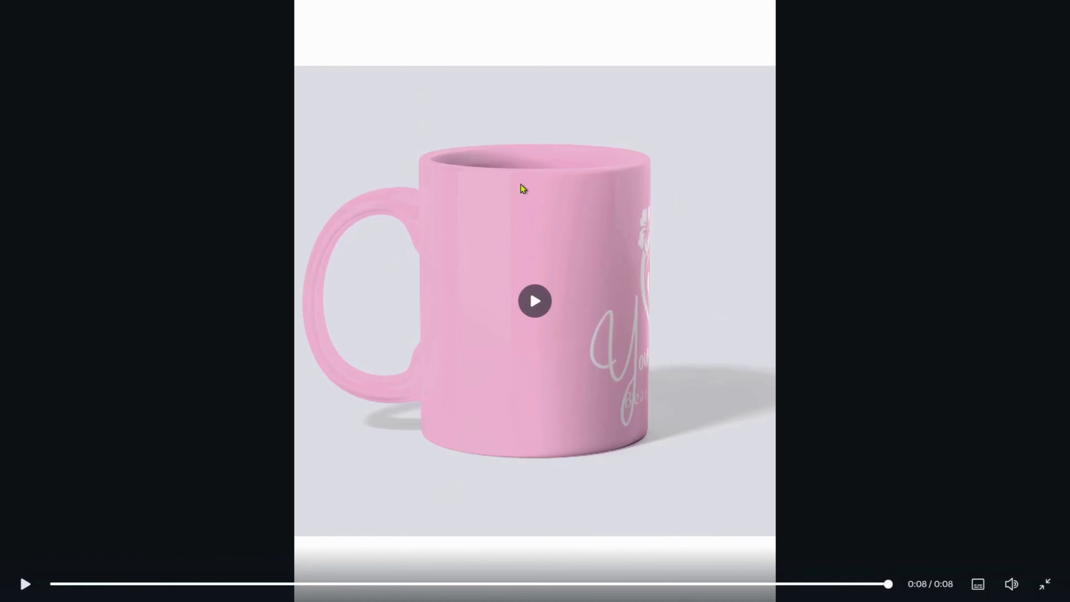
left_click(525, 307)
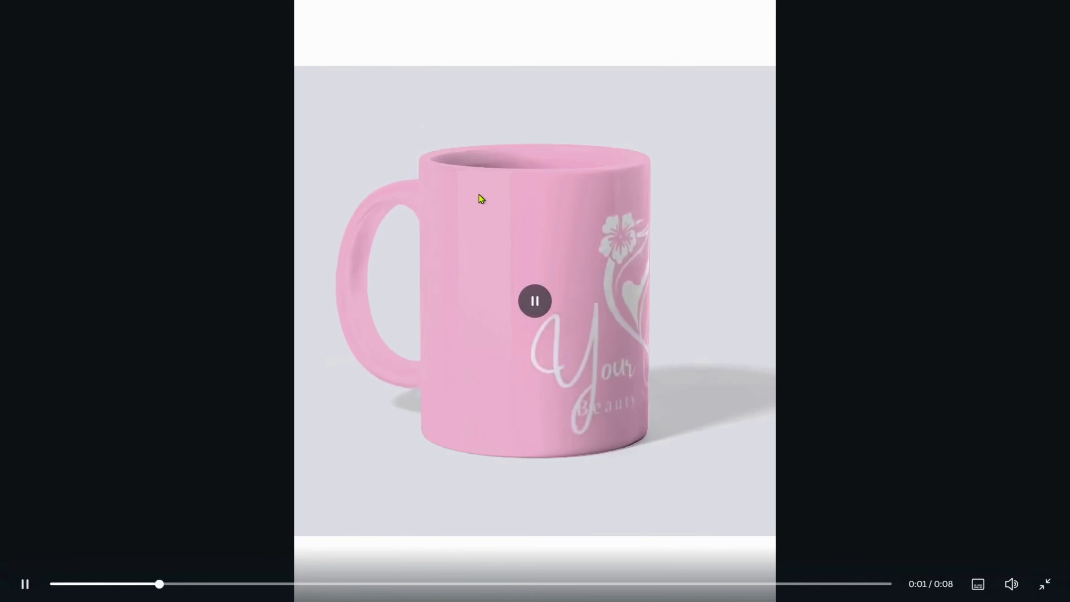